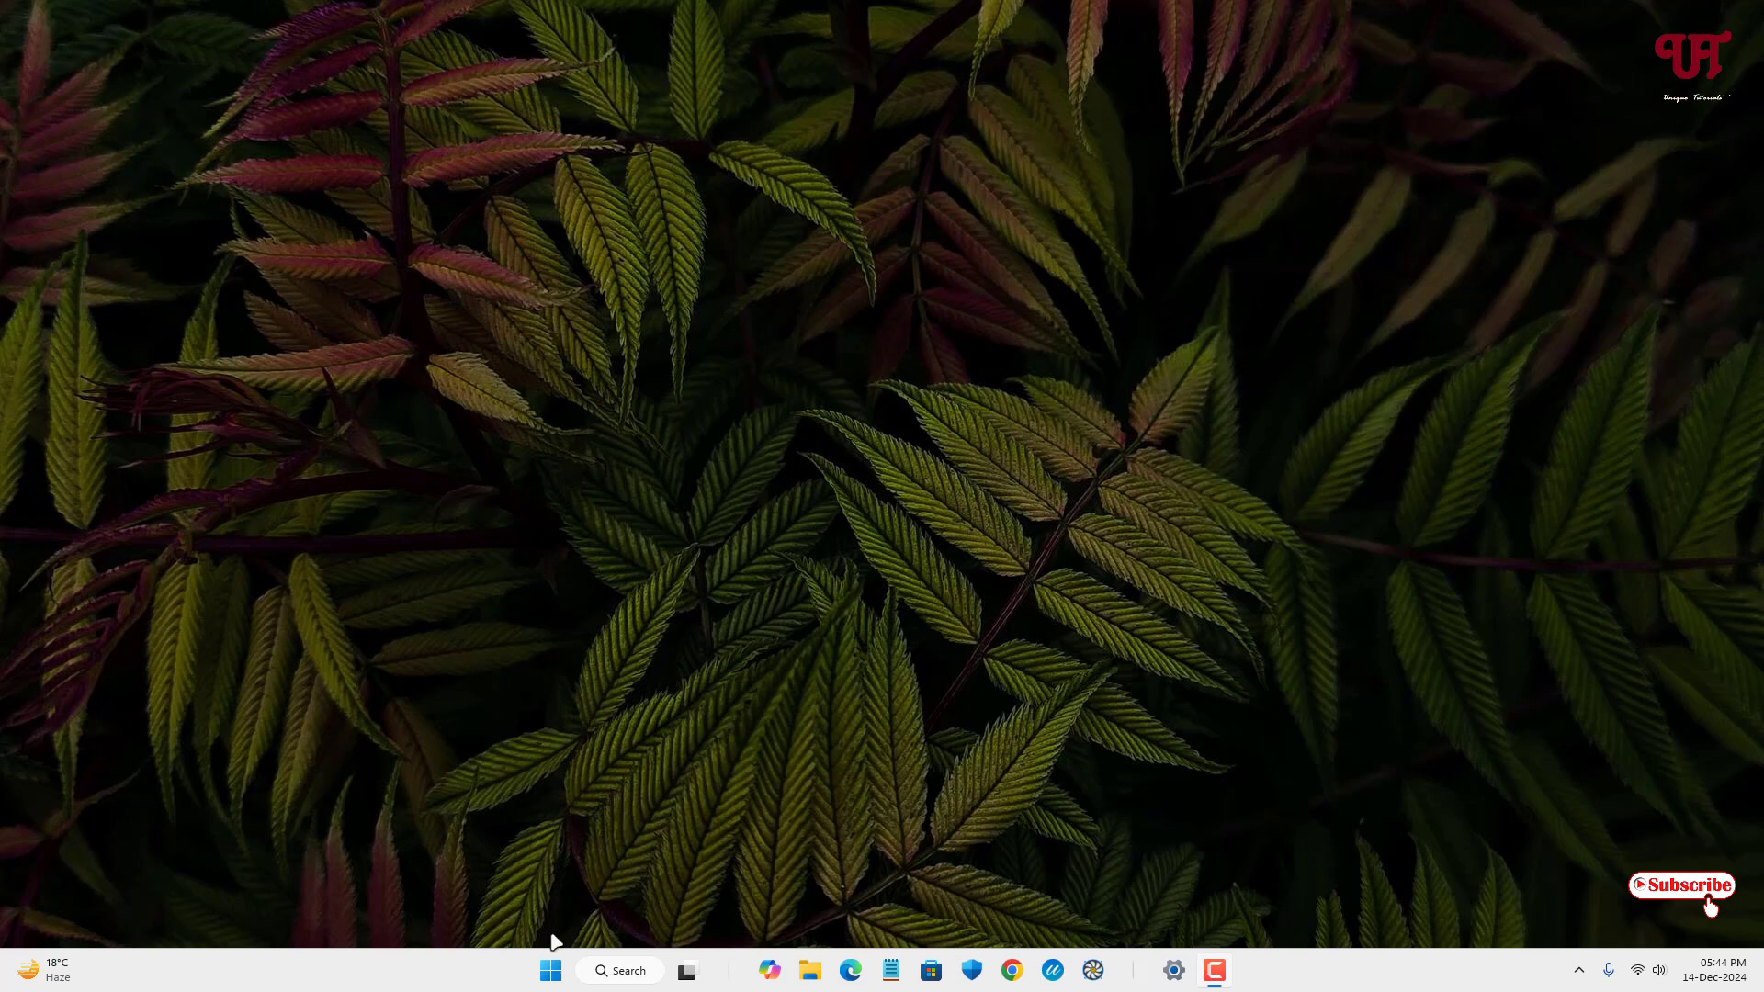
Search for Device Manager from the Start menu and launch it.
{"action": "left_click", "coordinate": [550, 971]}
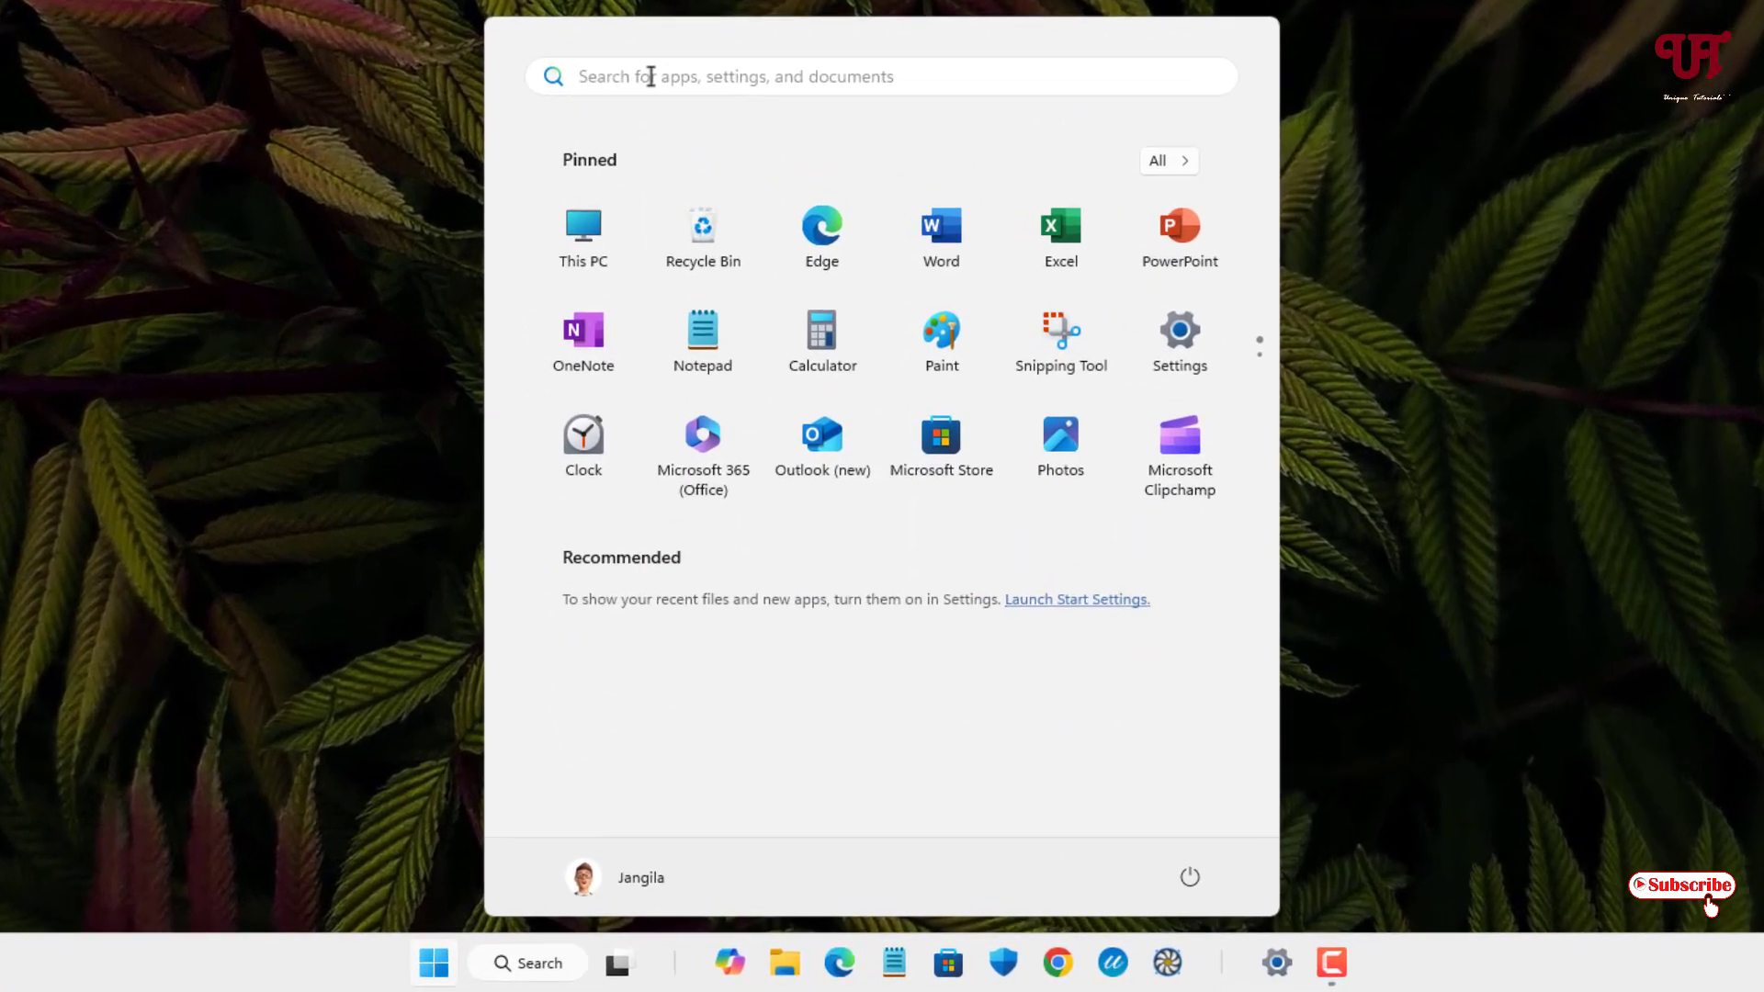
{"action": "type", "text": "Device Manager"}
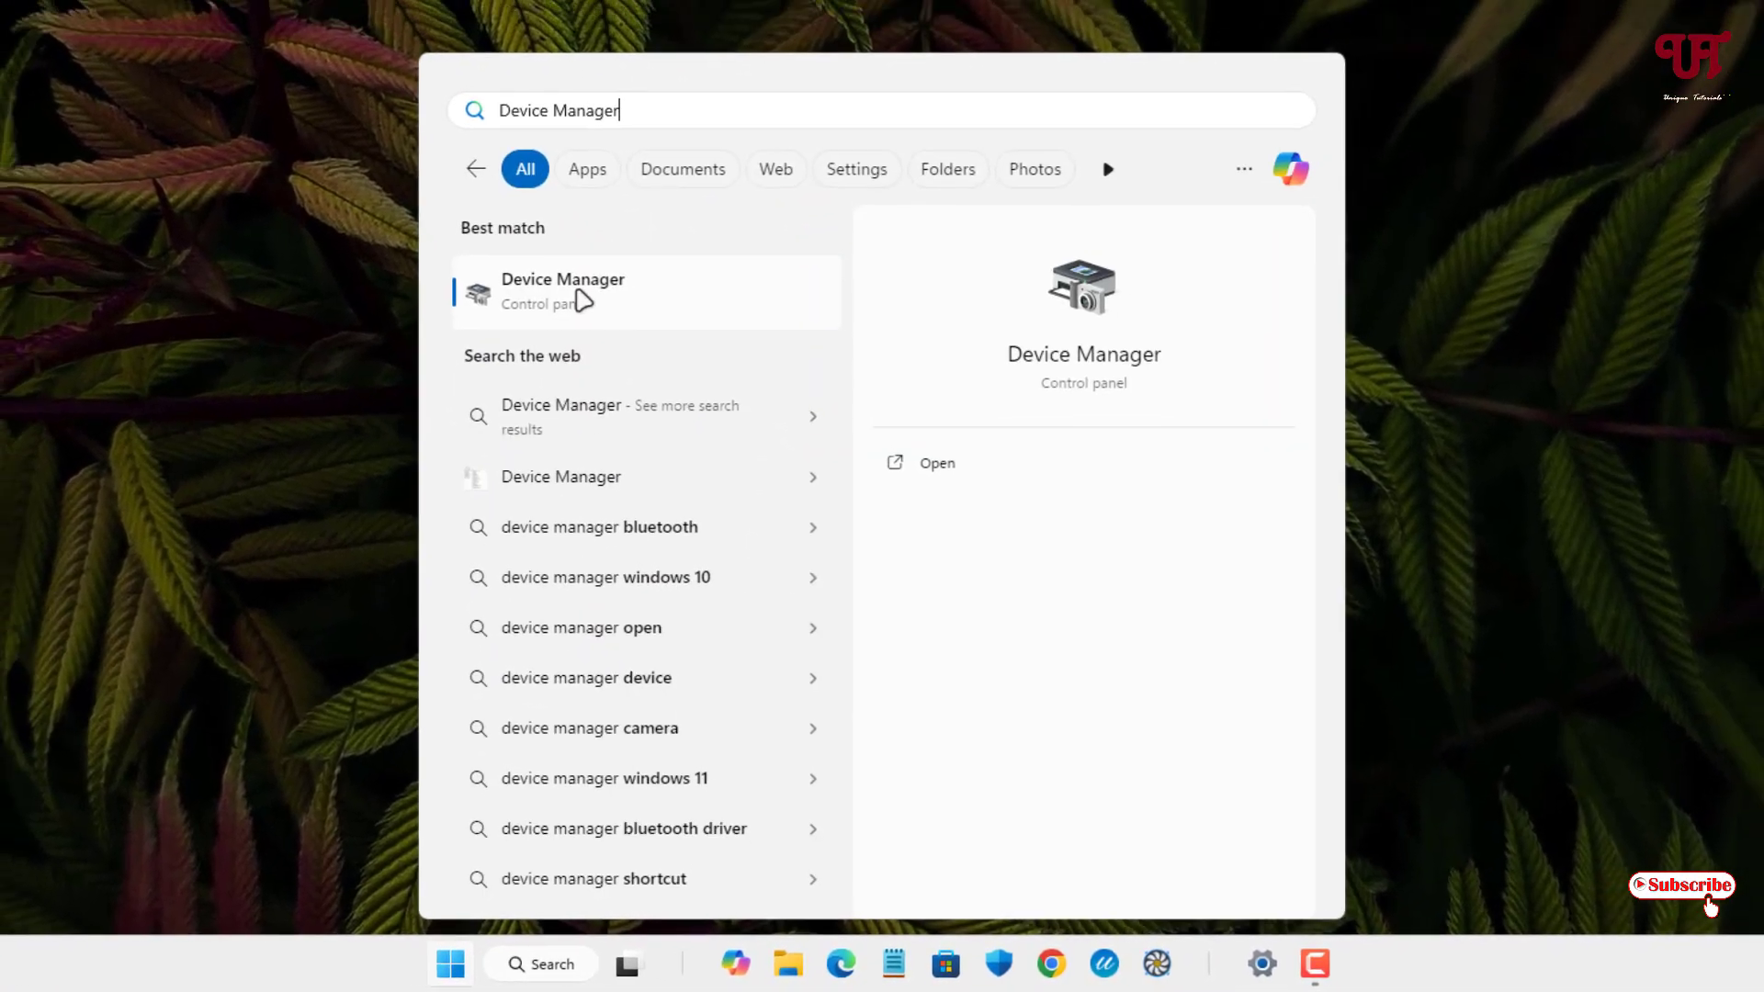
{"action": "left_click", "coordinate": [571, 273]}
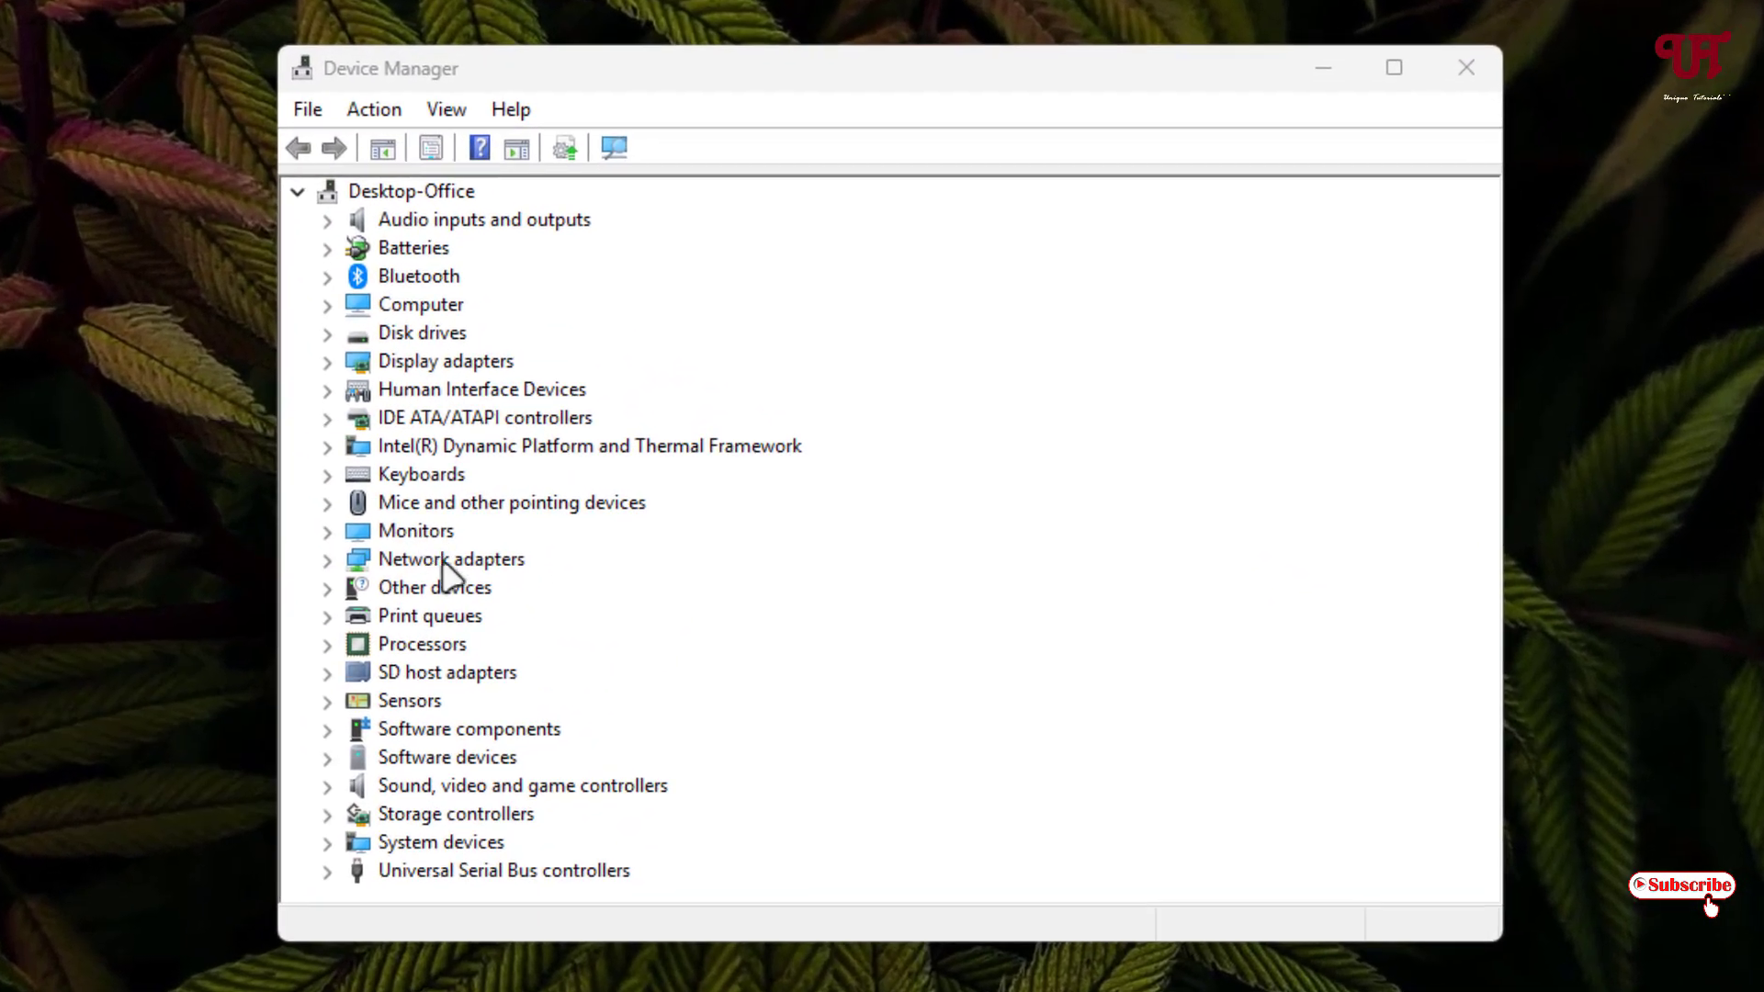
Expand Network adapters and right-click the Intel(R) Dual Band Wireless-AC 7265 entry.
{"action": "left_click", "coordinate": [450, 563]}
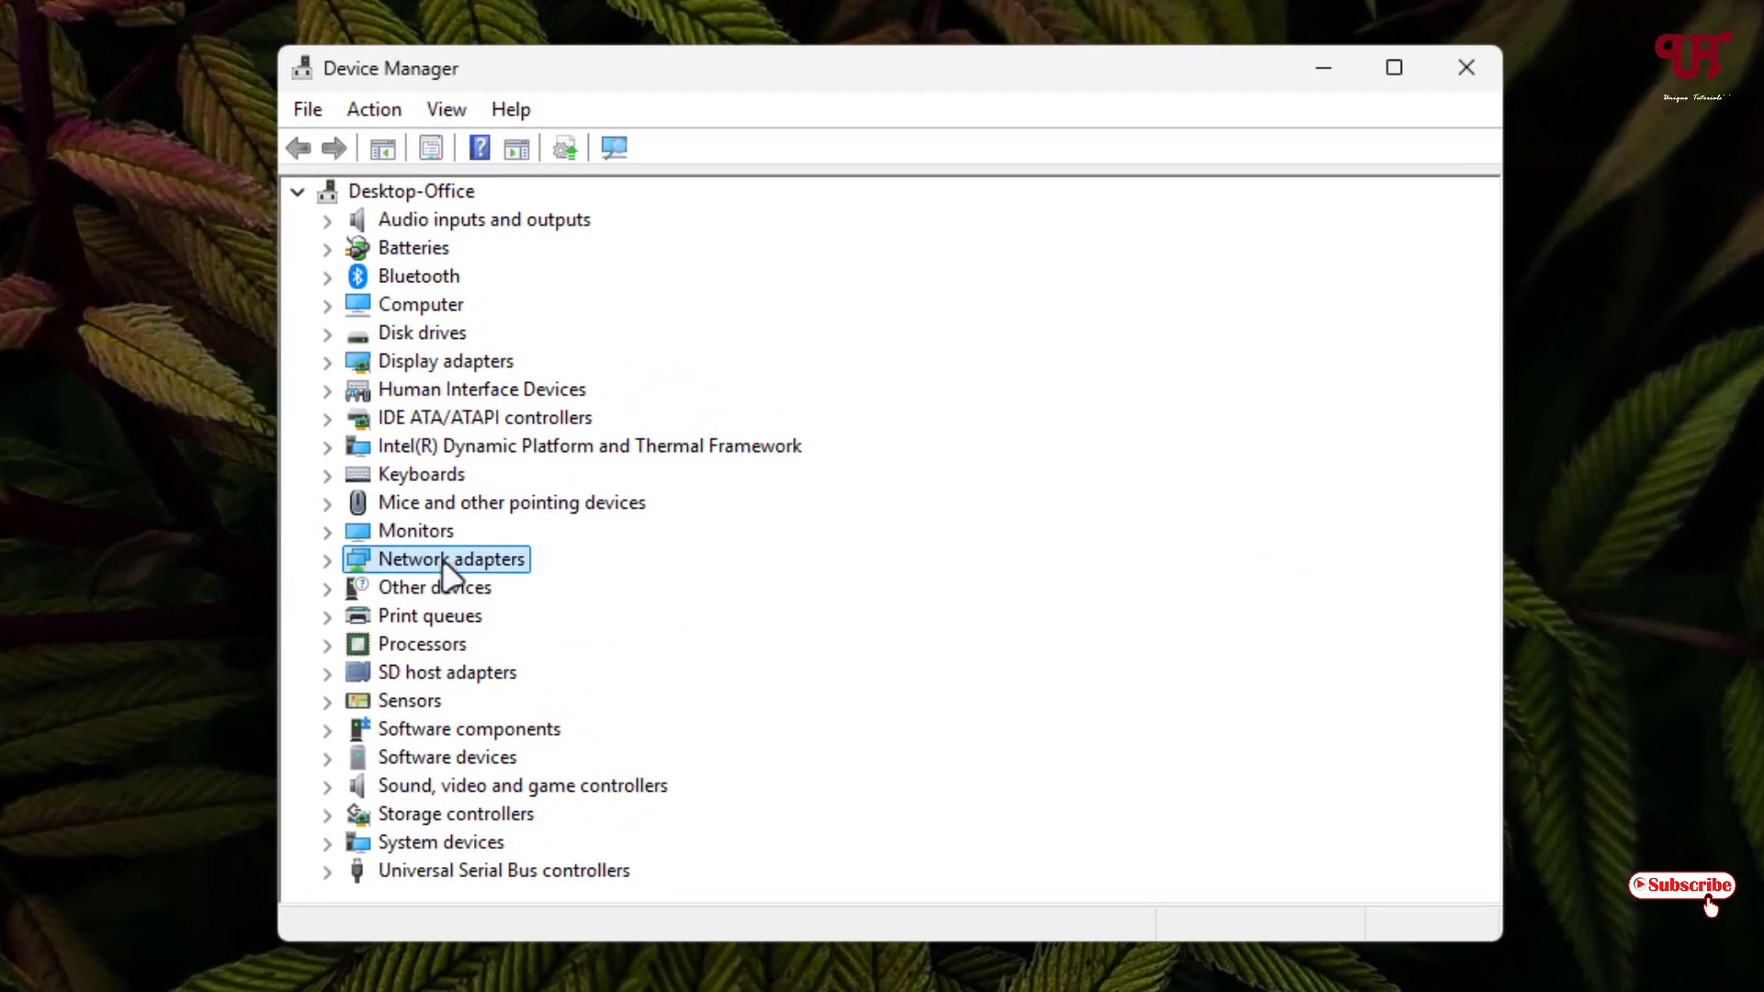
{"action": "left_click", "coordinate": [328, 560]}
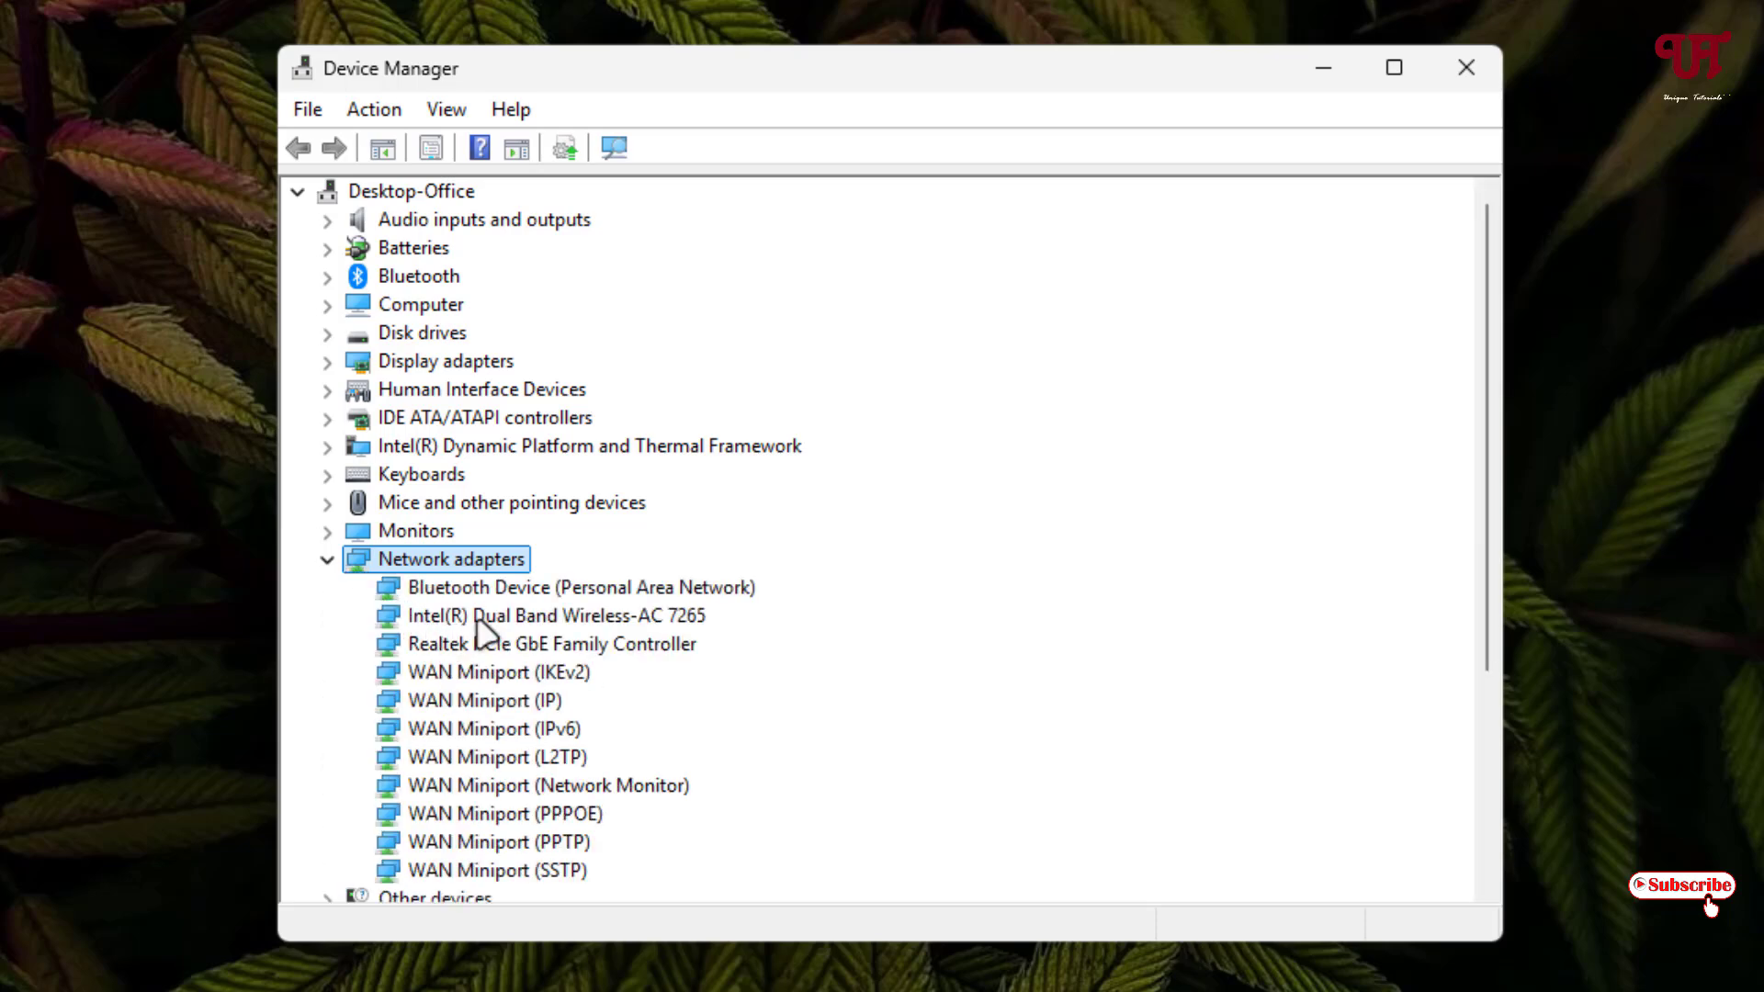
{"action": "left_click", "coordinate": [593, 624]}
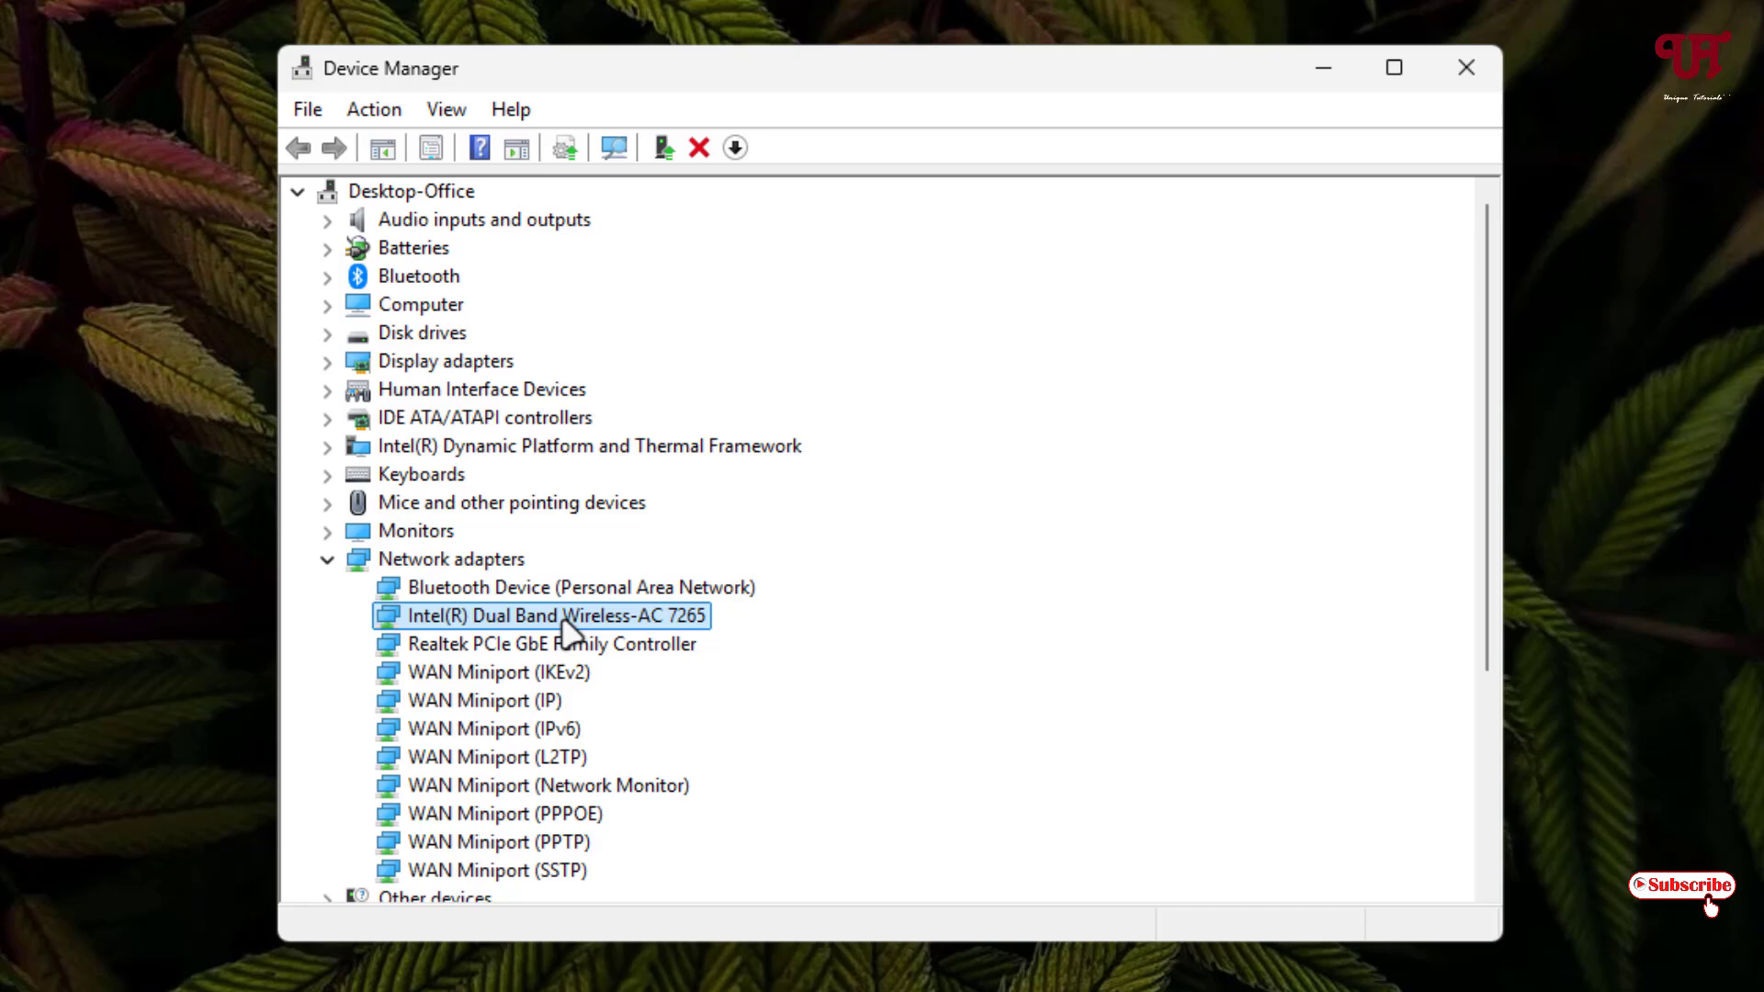
{"action": "right_click", "coordinate": [569, 627]}
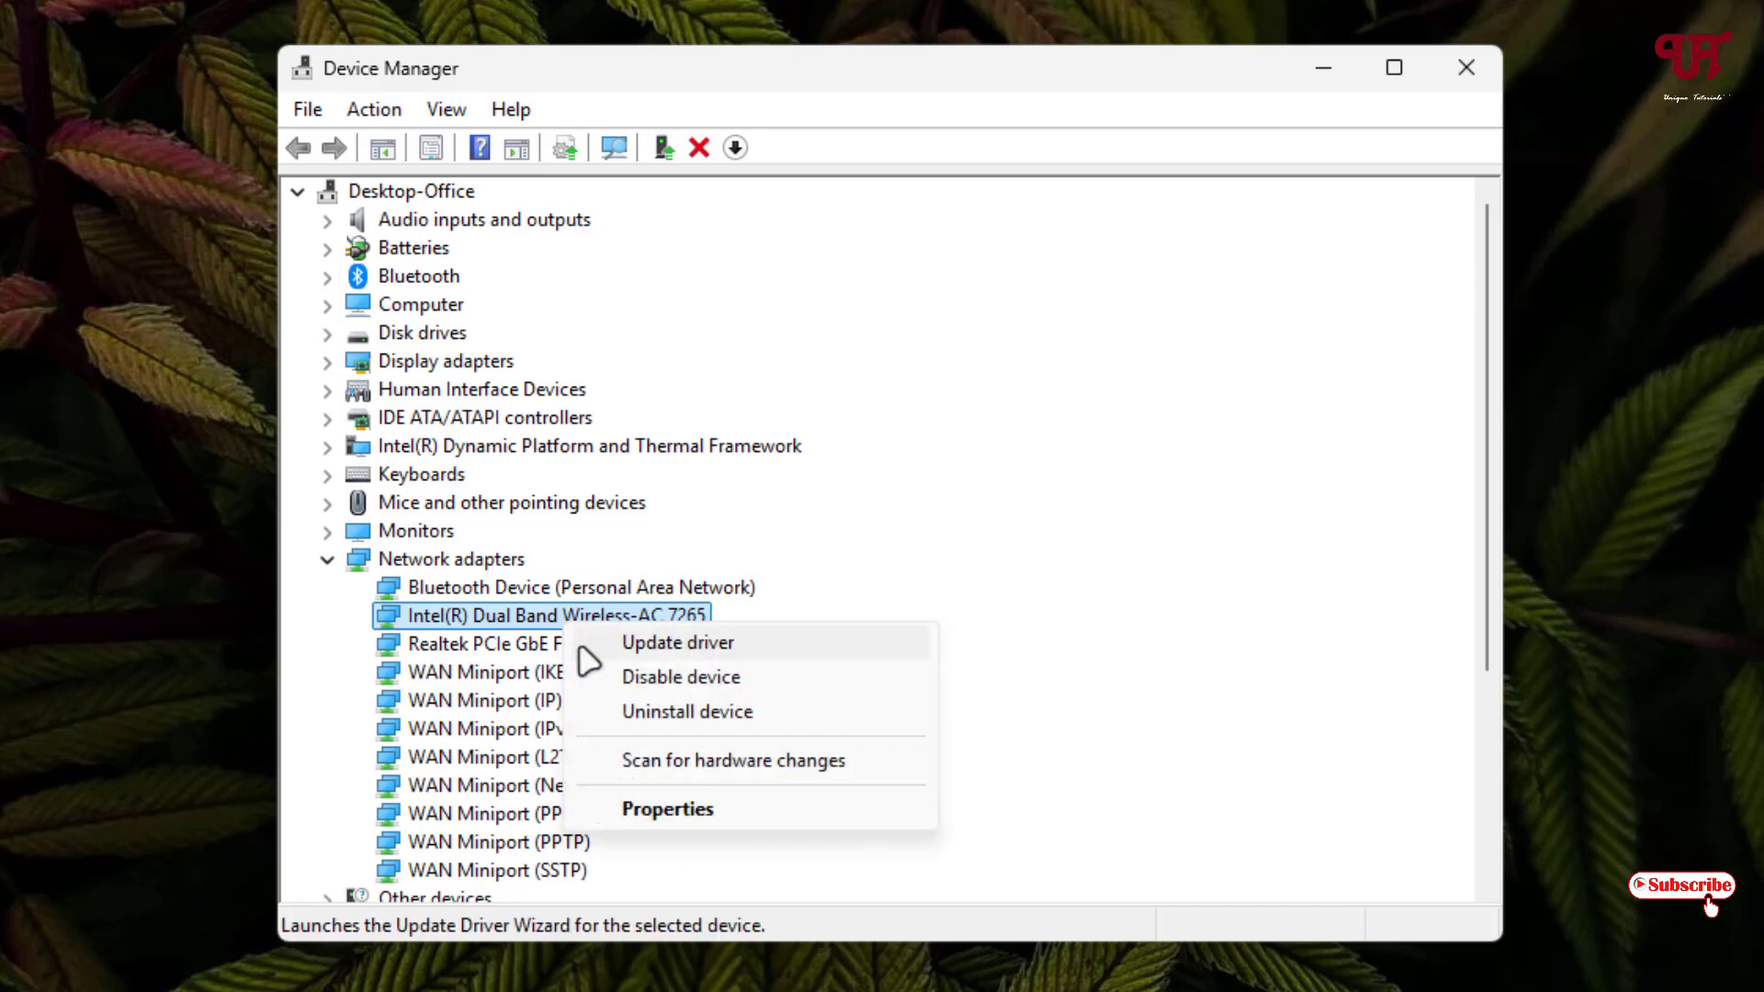
Set the adapter's Advanced Preferred Band value to '3. Prefer 5GHz band' and confirm.
{"action": "left_click", "coordinate": [668, 809]}
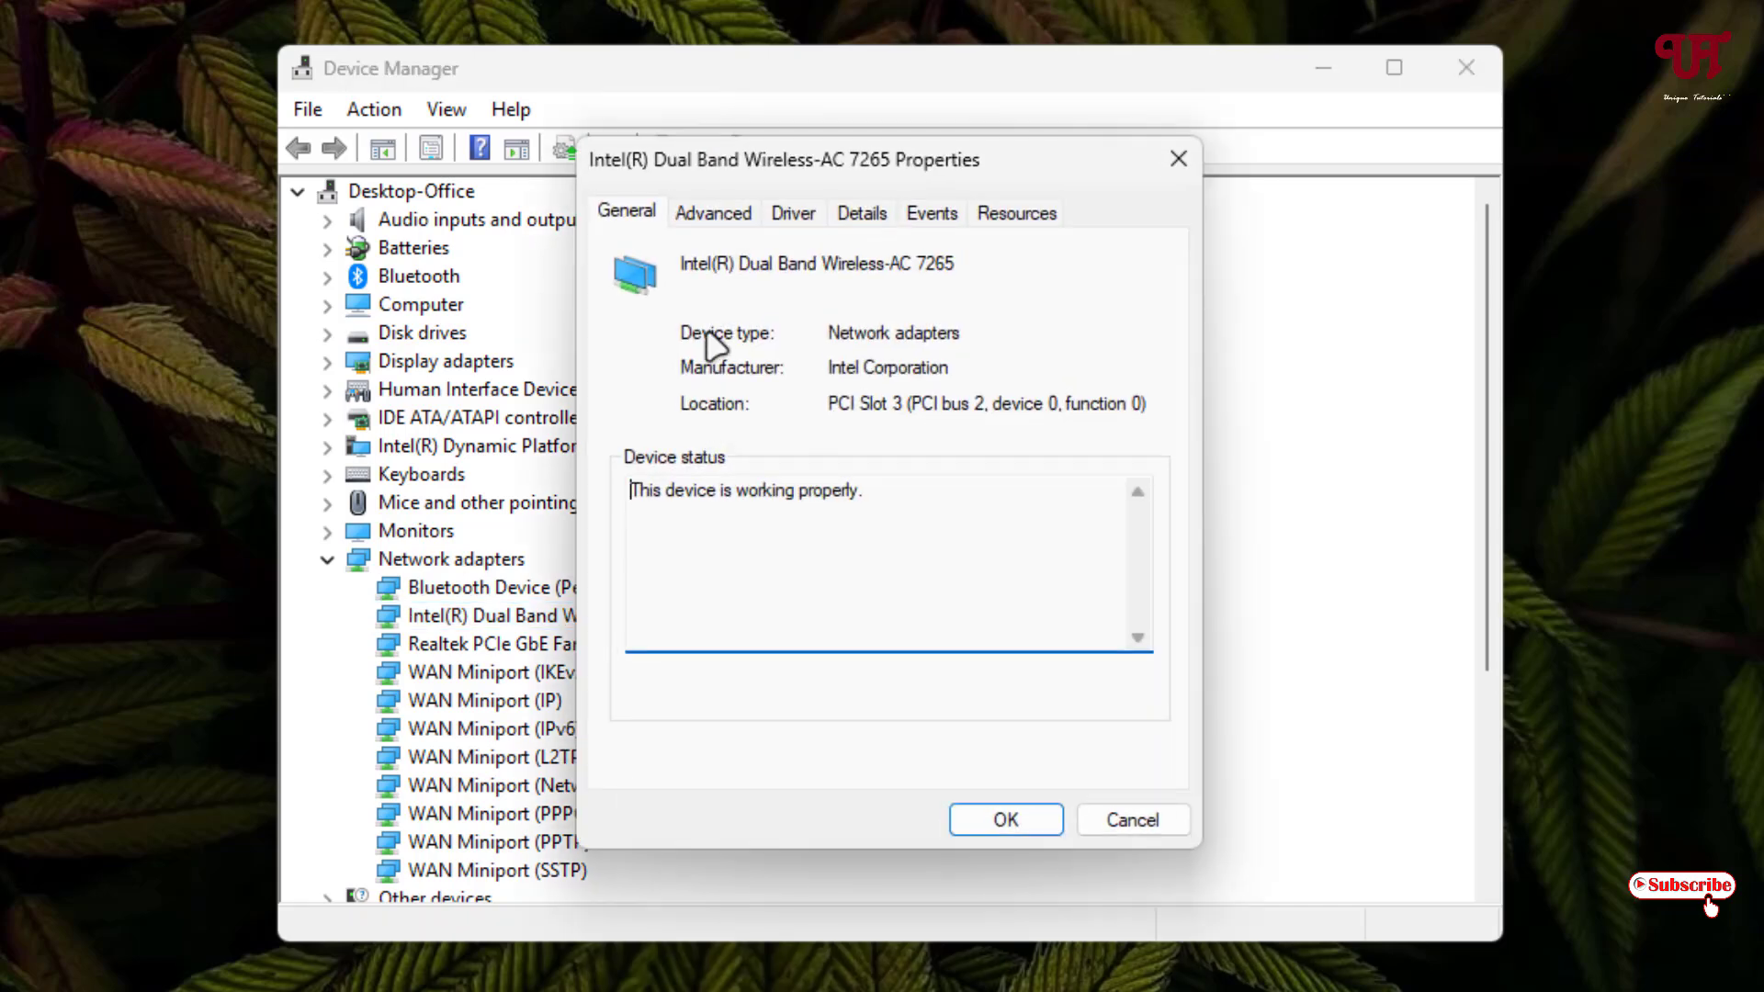
{"action": "left_click", "coordinate": [711, 212]}
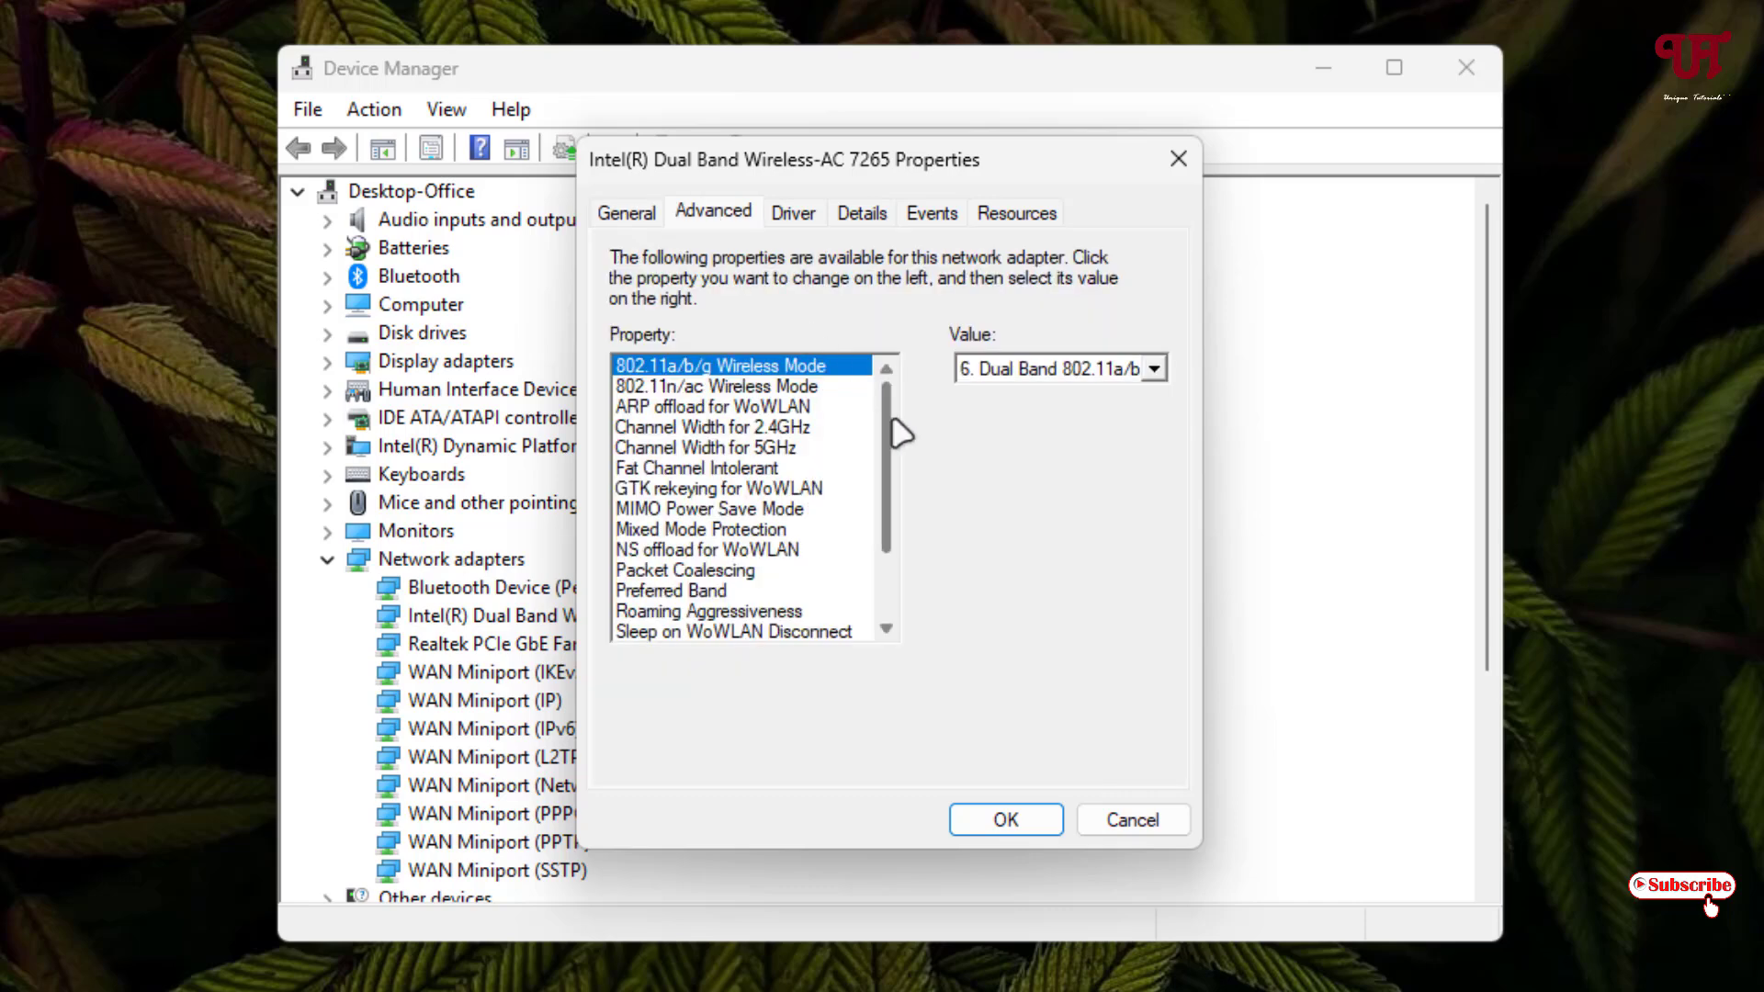
{"action": "scroll", "coordinate": [827, 455], "scroll_direction": "down", "scroll_amount": 5}
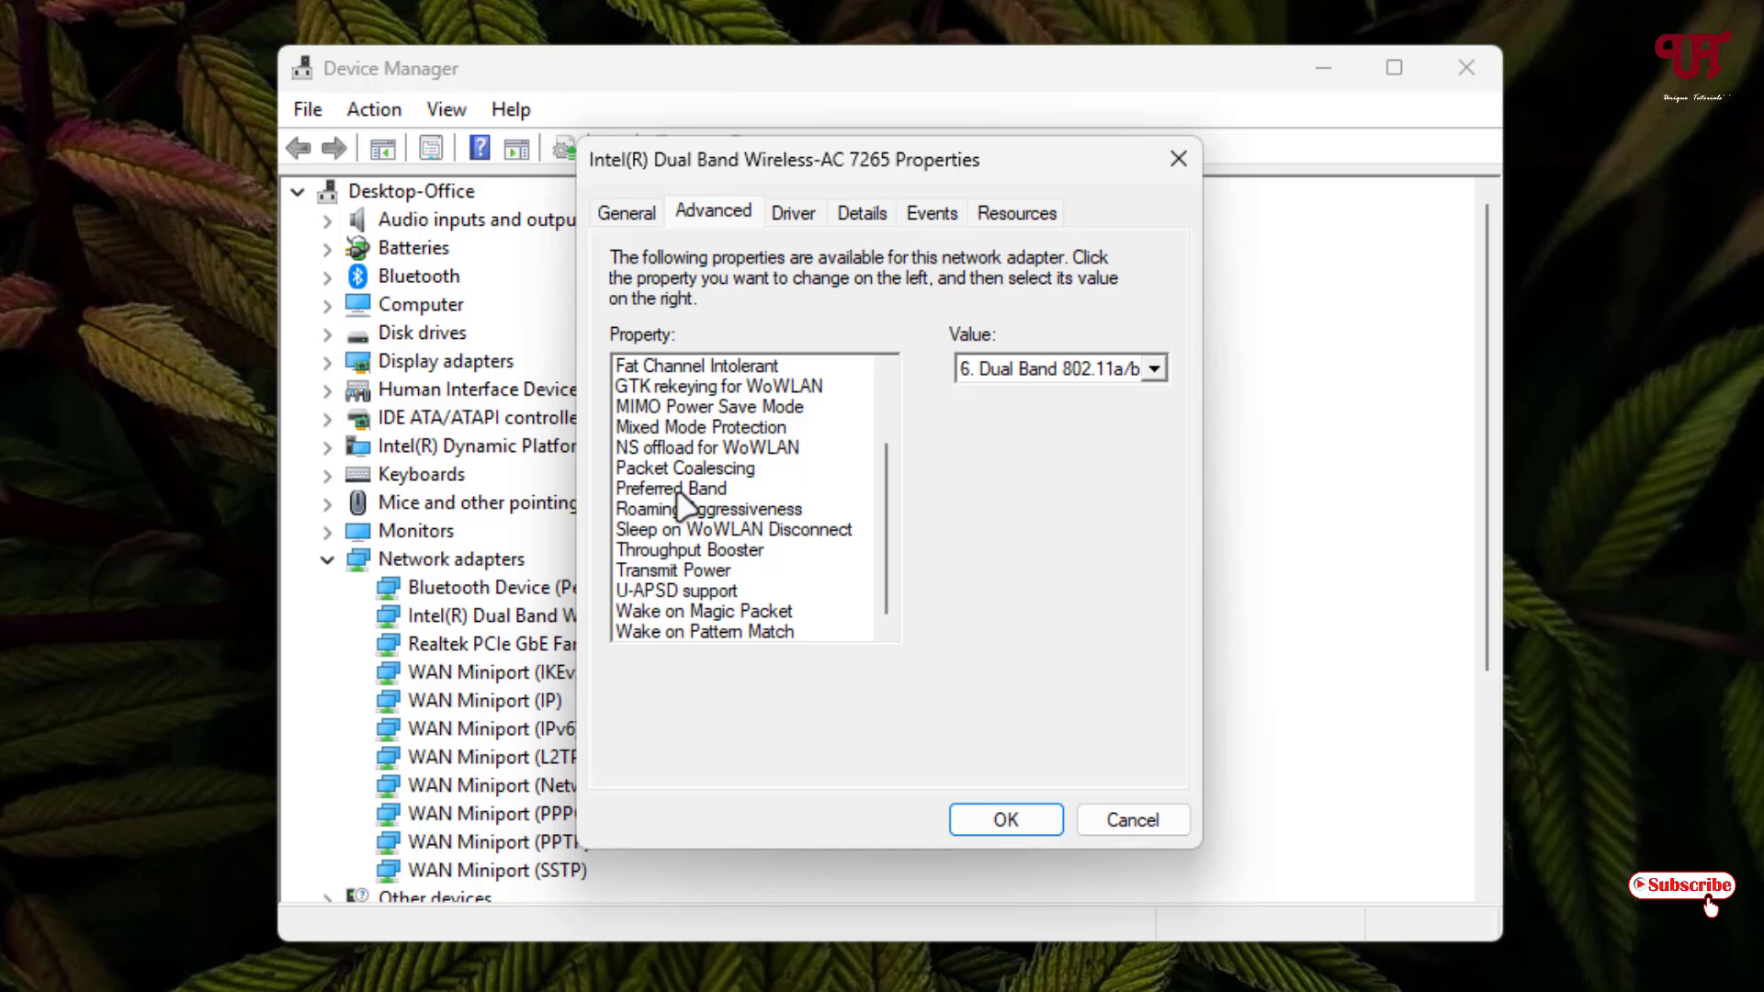
{"action": "left_click", "coordinate": [677, 487]}
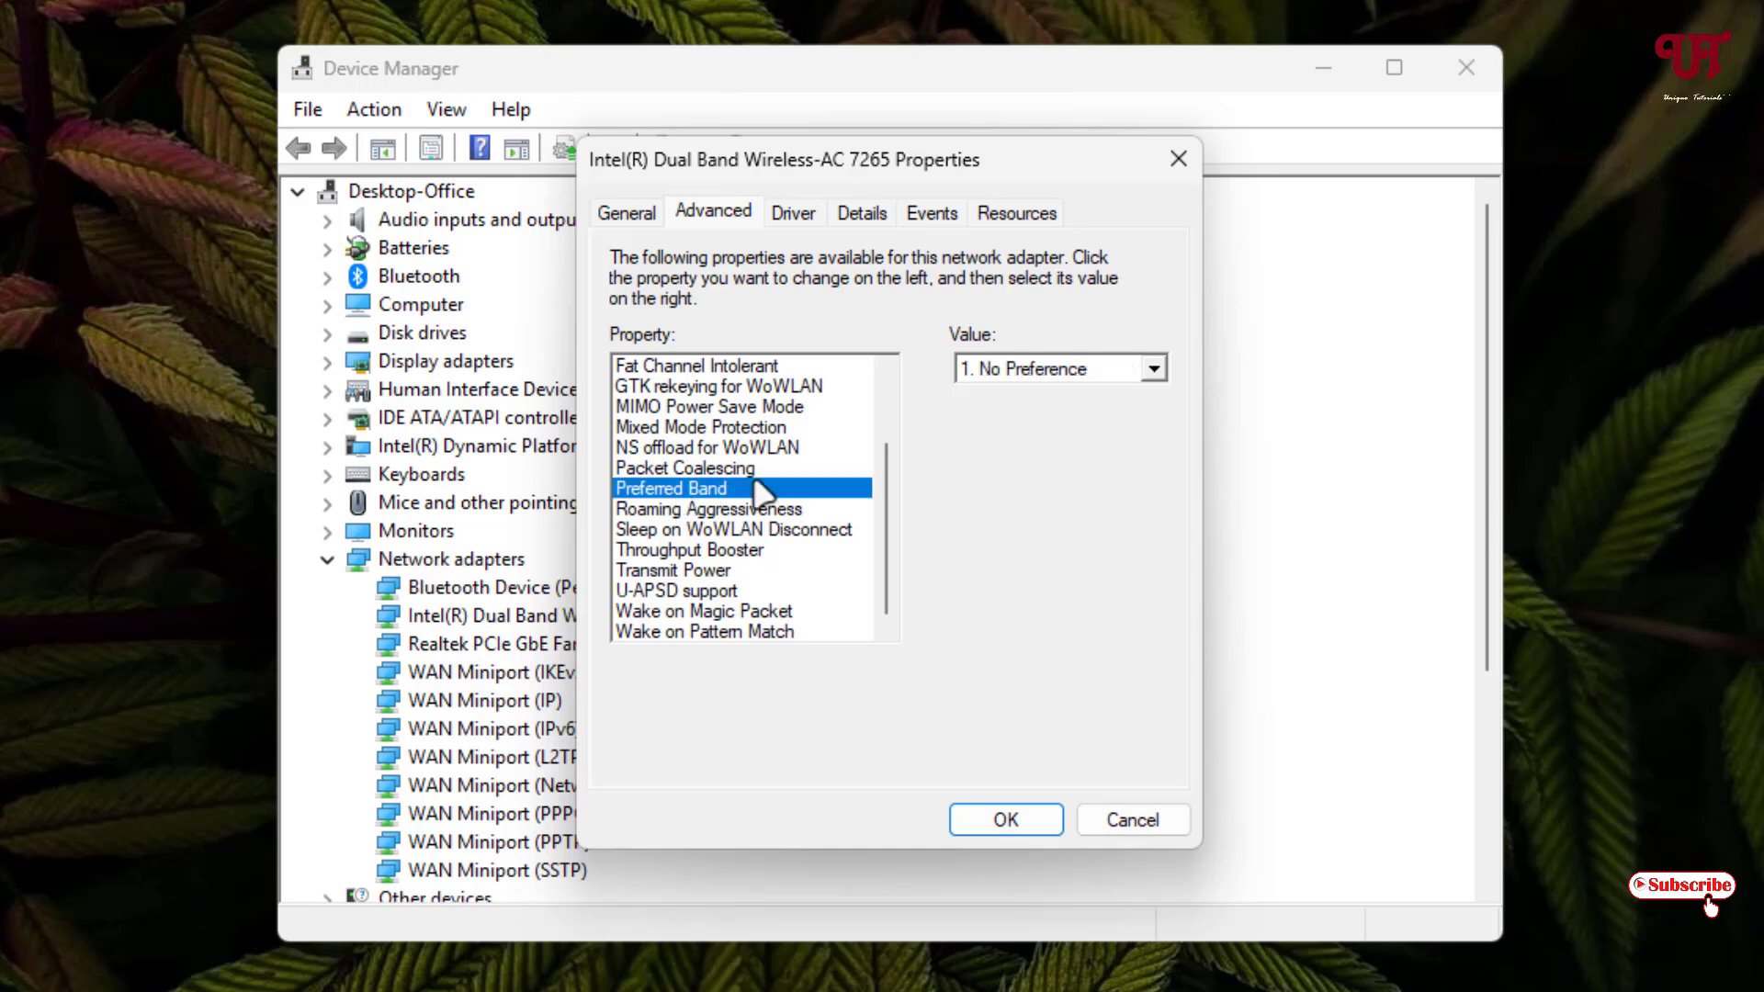
{"action": "left_click", "coordinate": [1155, 370]}
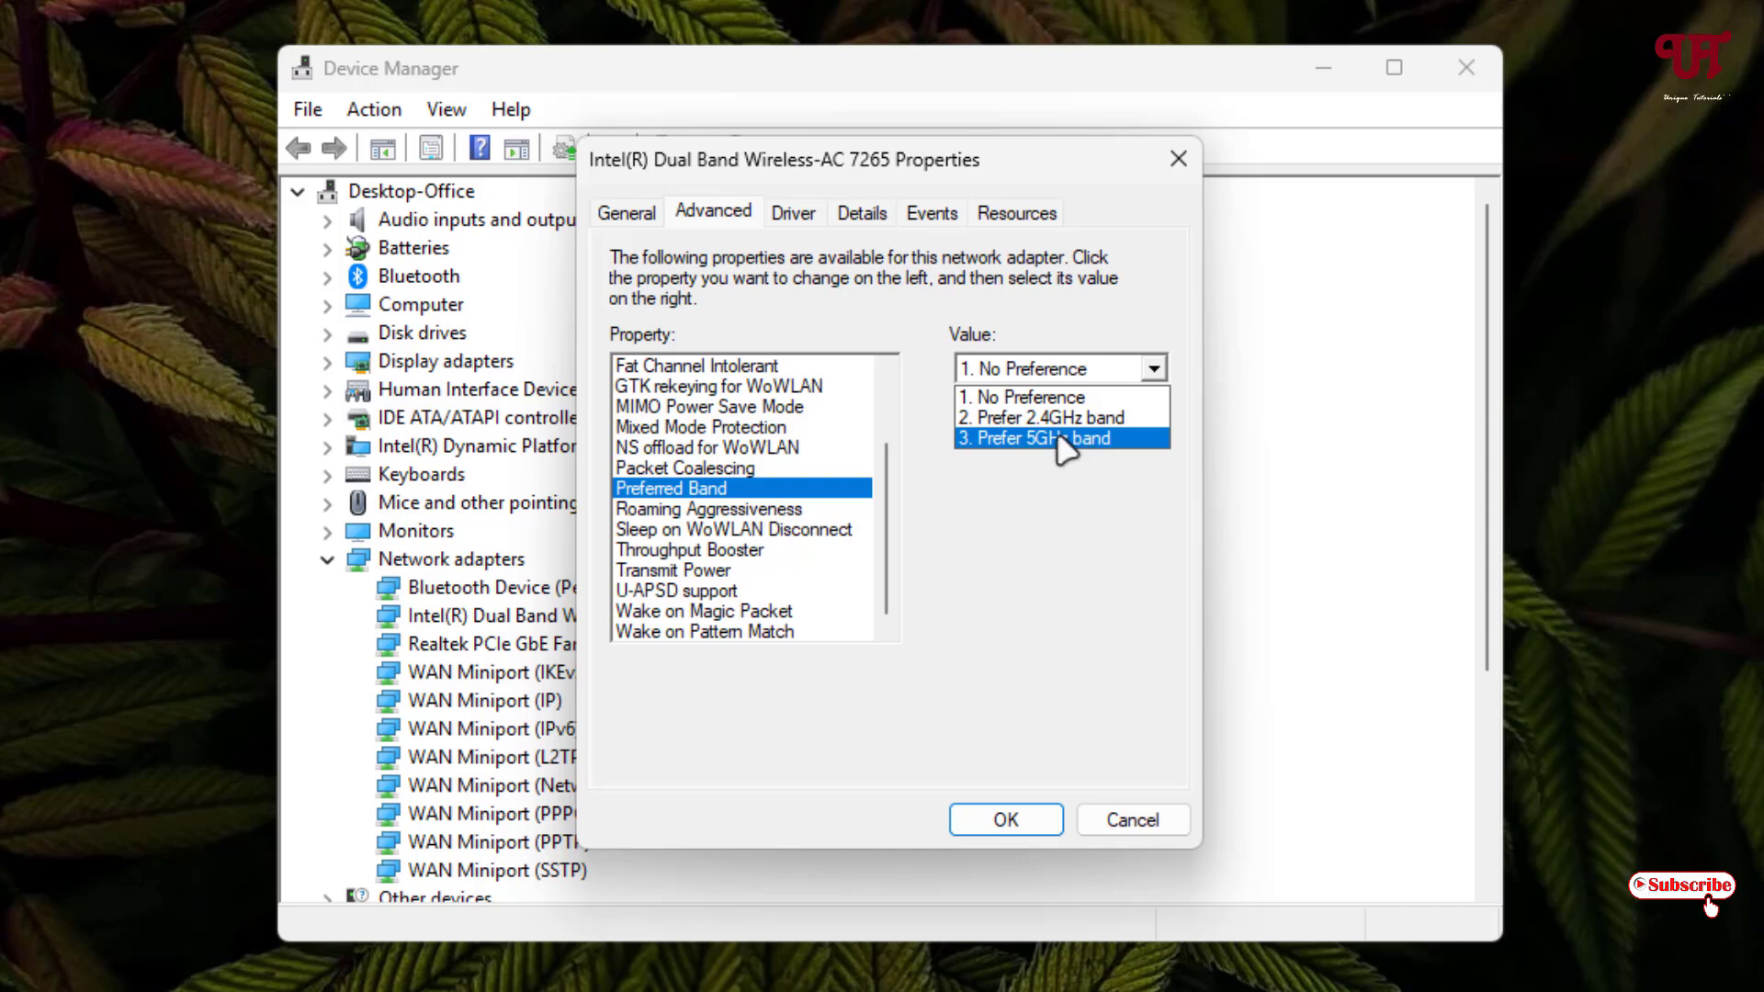
{"action": "left_click", "coordinate": [1075, 441]}
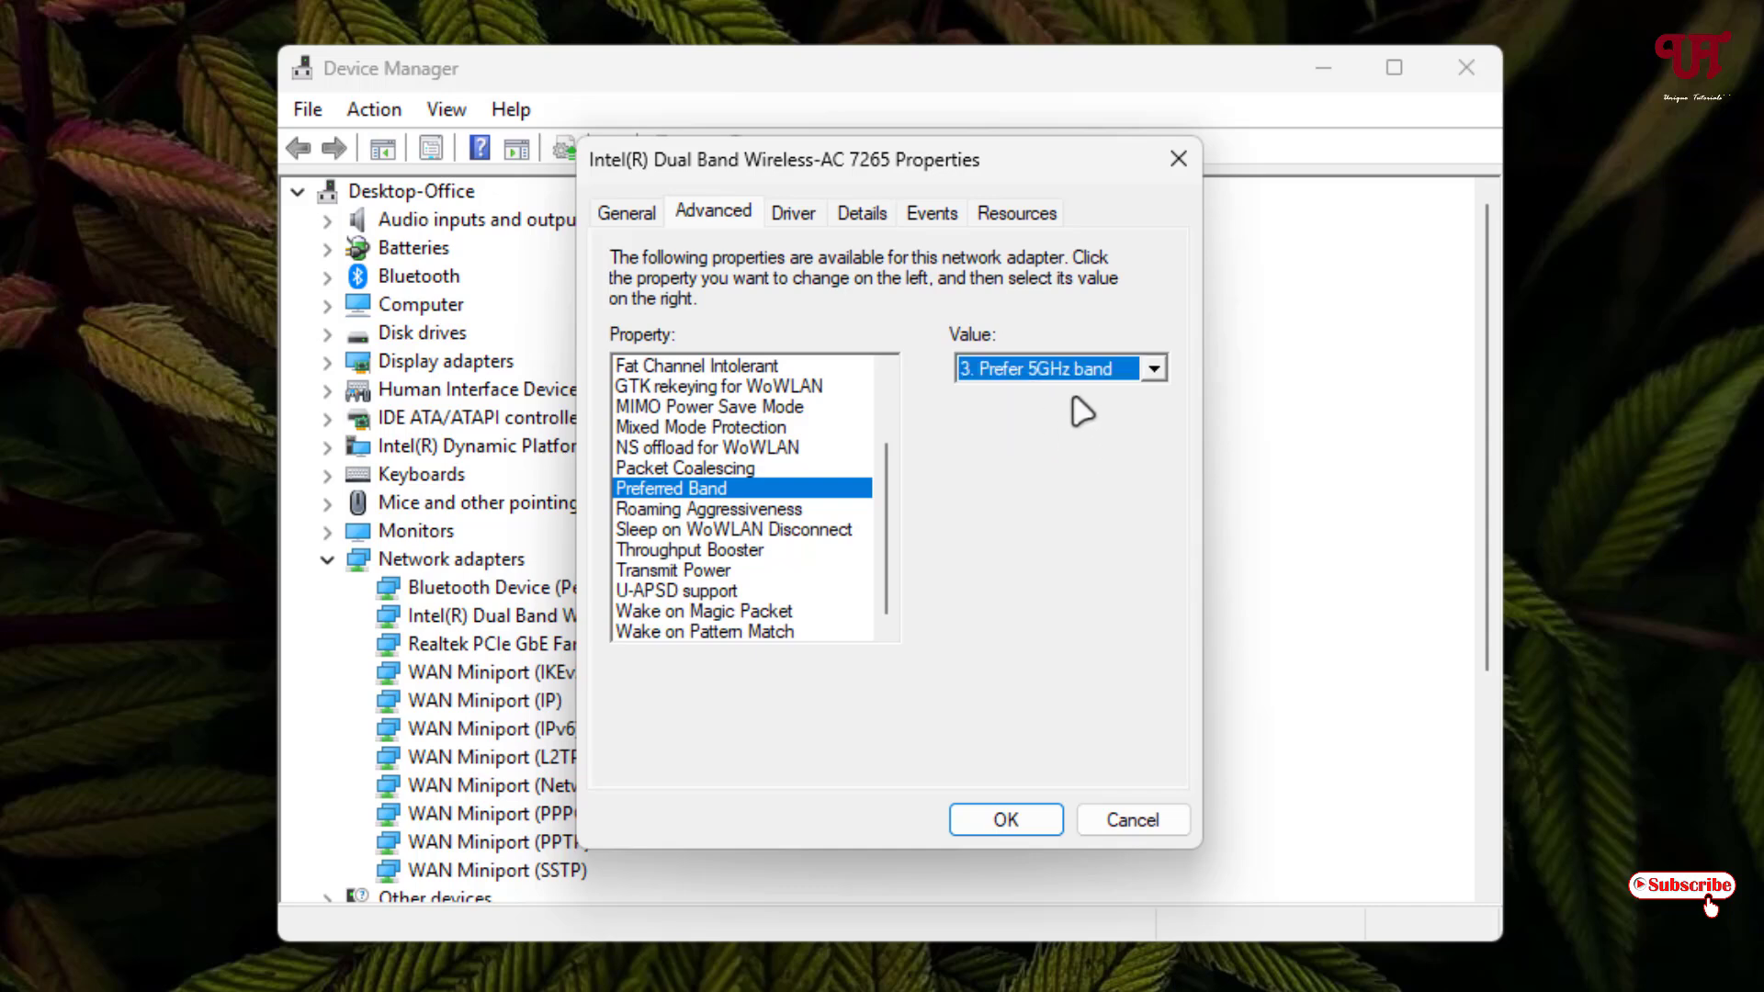
{"action": "left_click", "coordinate": [1004, 820]}
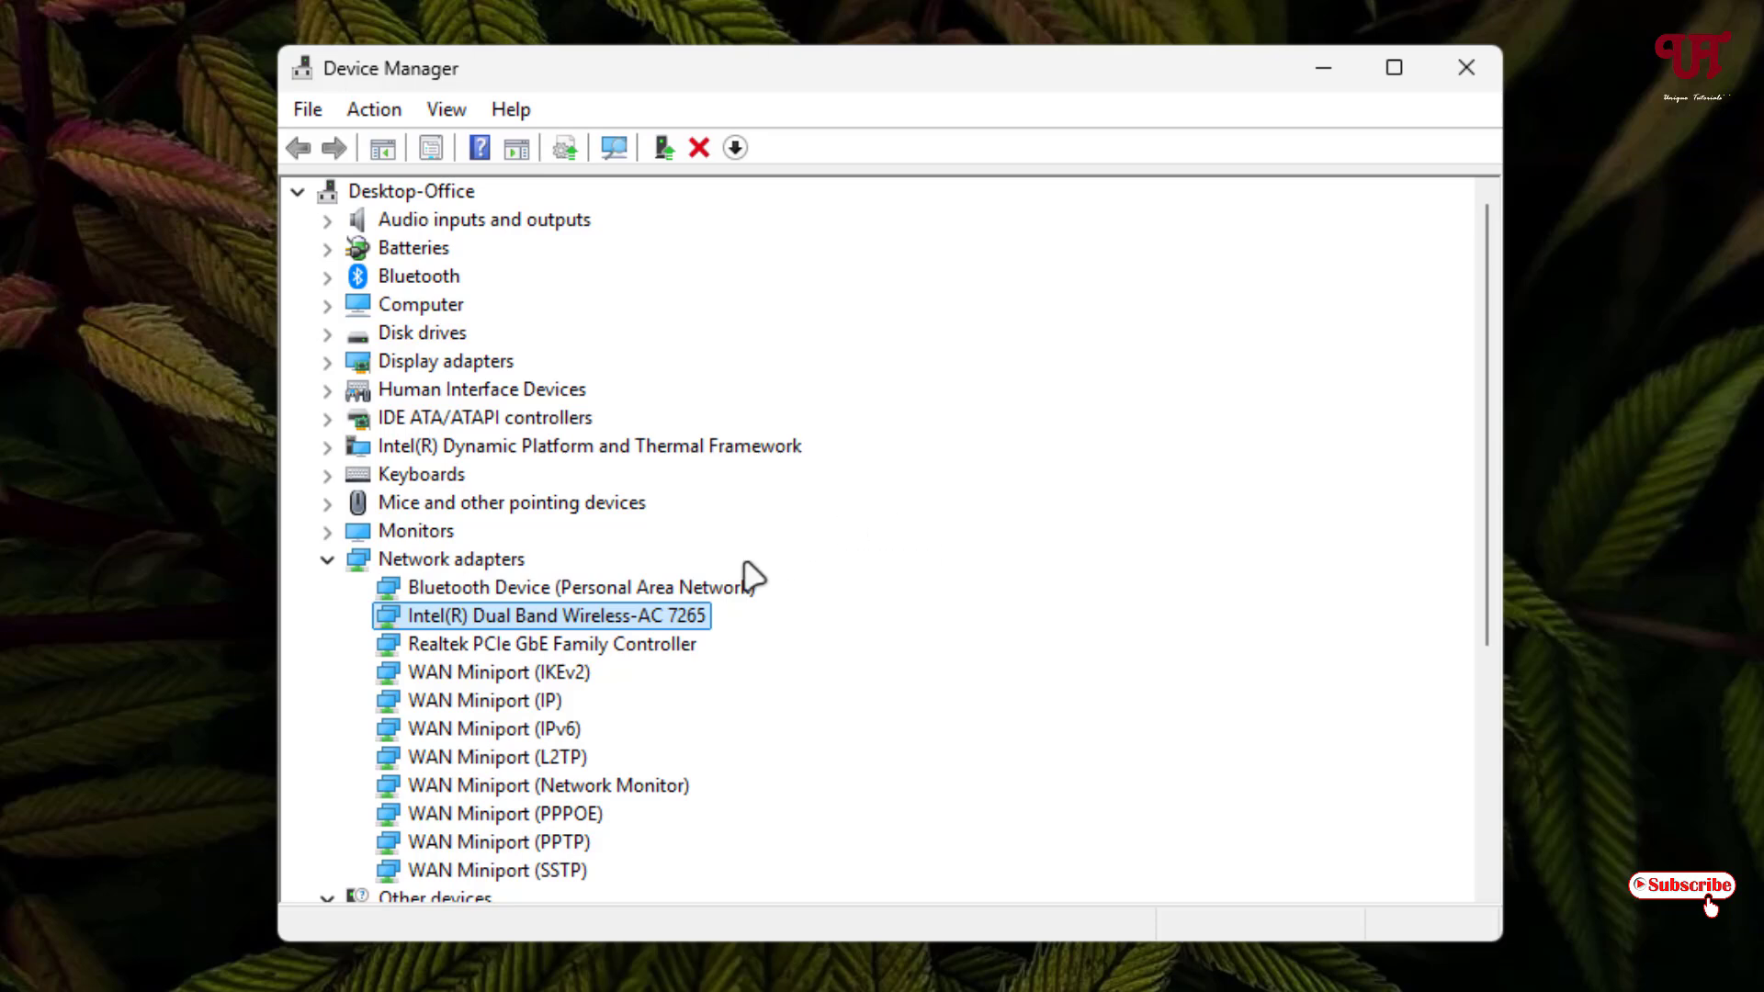
Right-click the Intel(R) Dual Band Wireless-AC 7265 entry once more.
{"action": "right_click", "coordinate": [567, 623]}
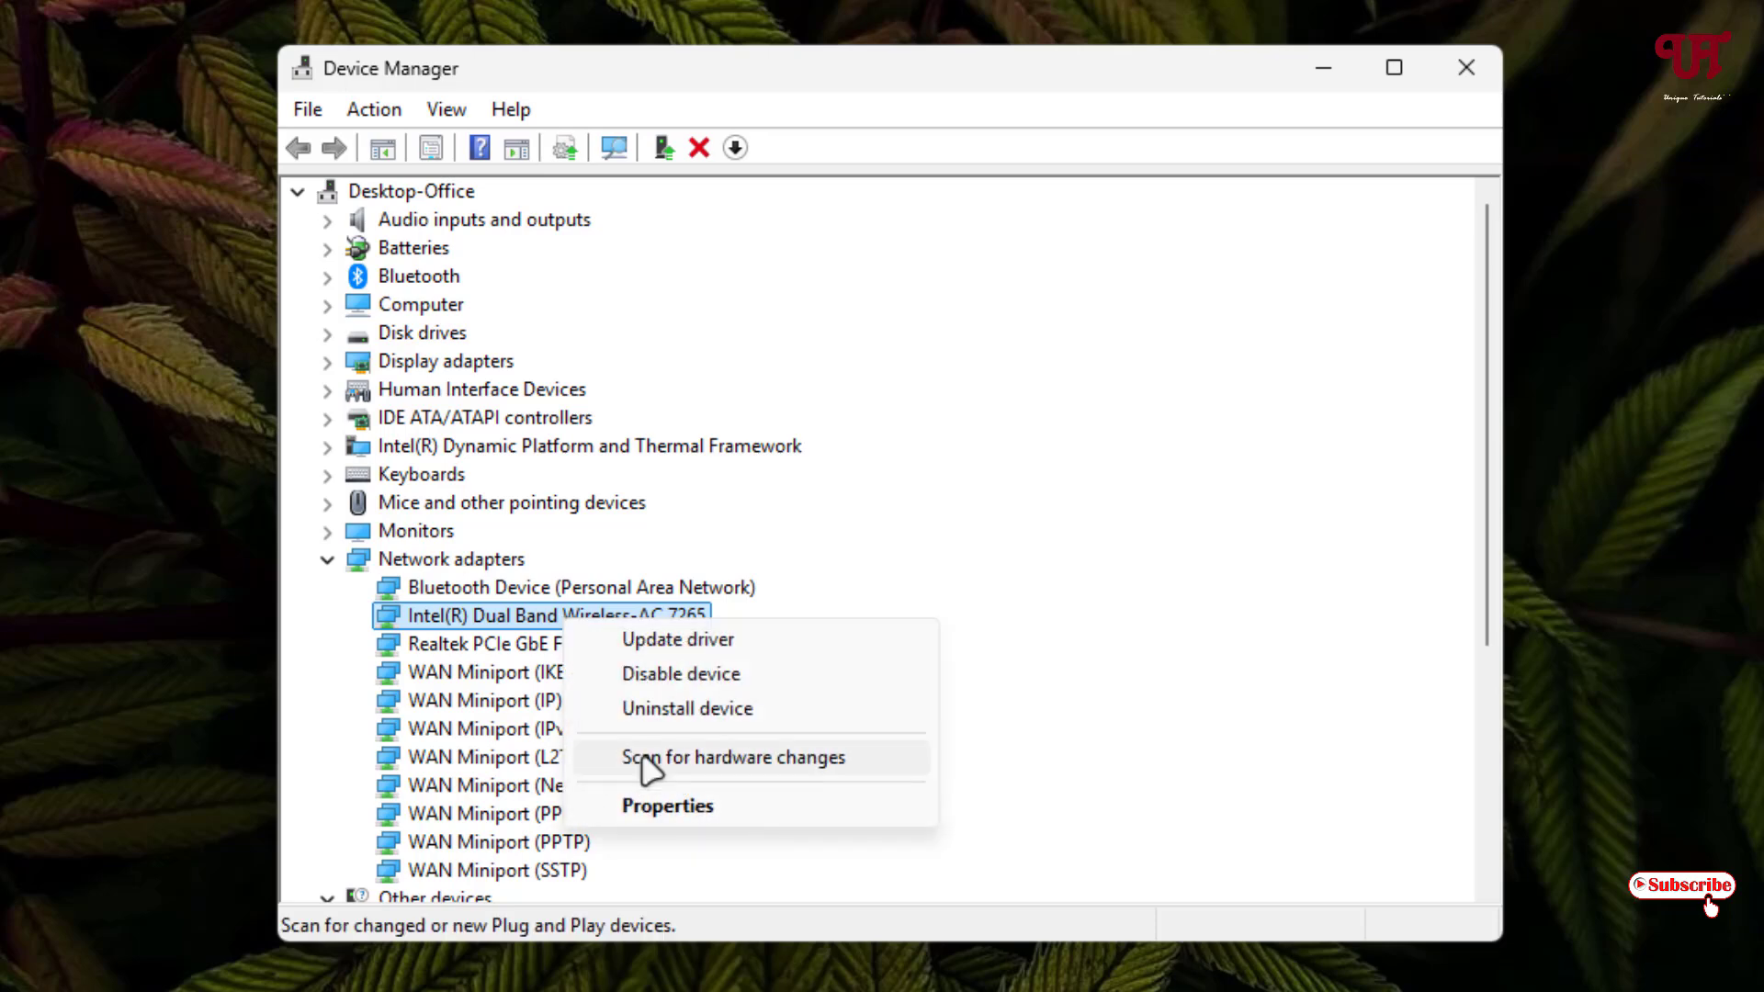
Change the adapter's Advanced Preferred Band value to '1. No Preference' and confirm.
{"action": "left_click", "coordinate": [675, 806]}
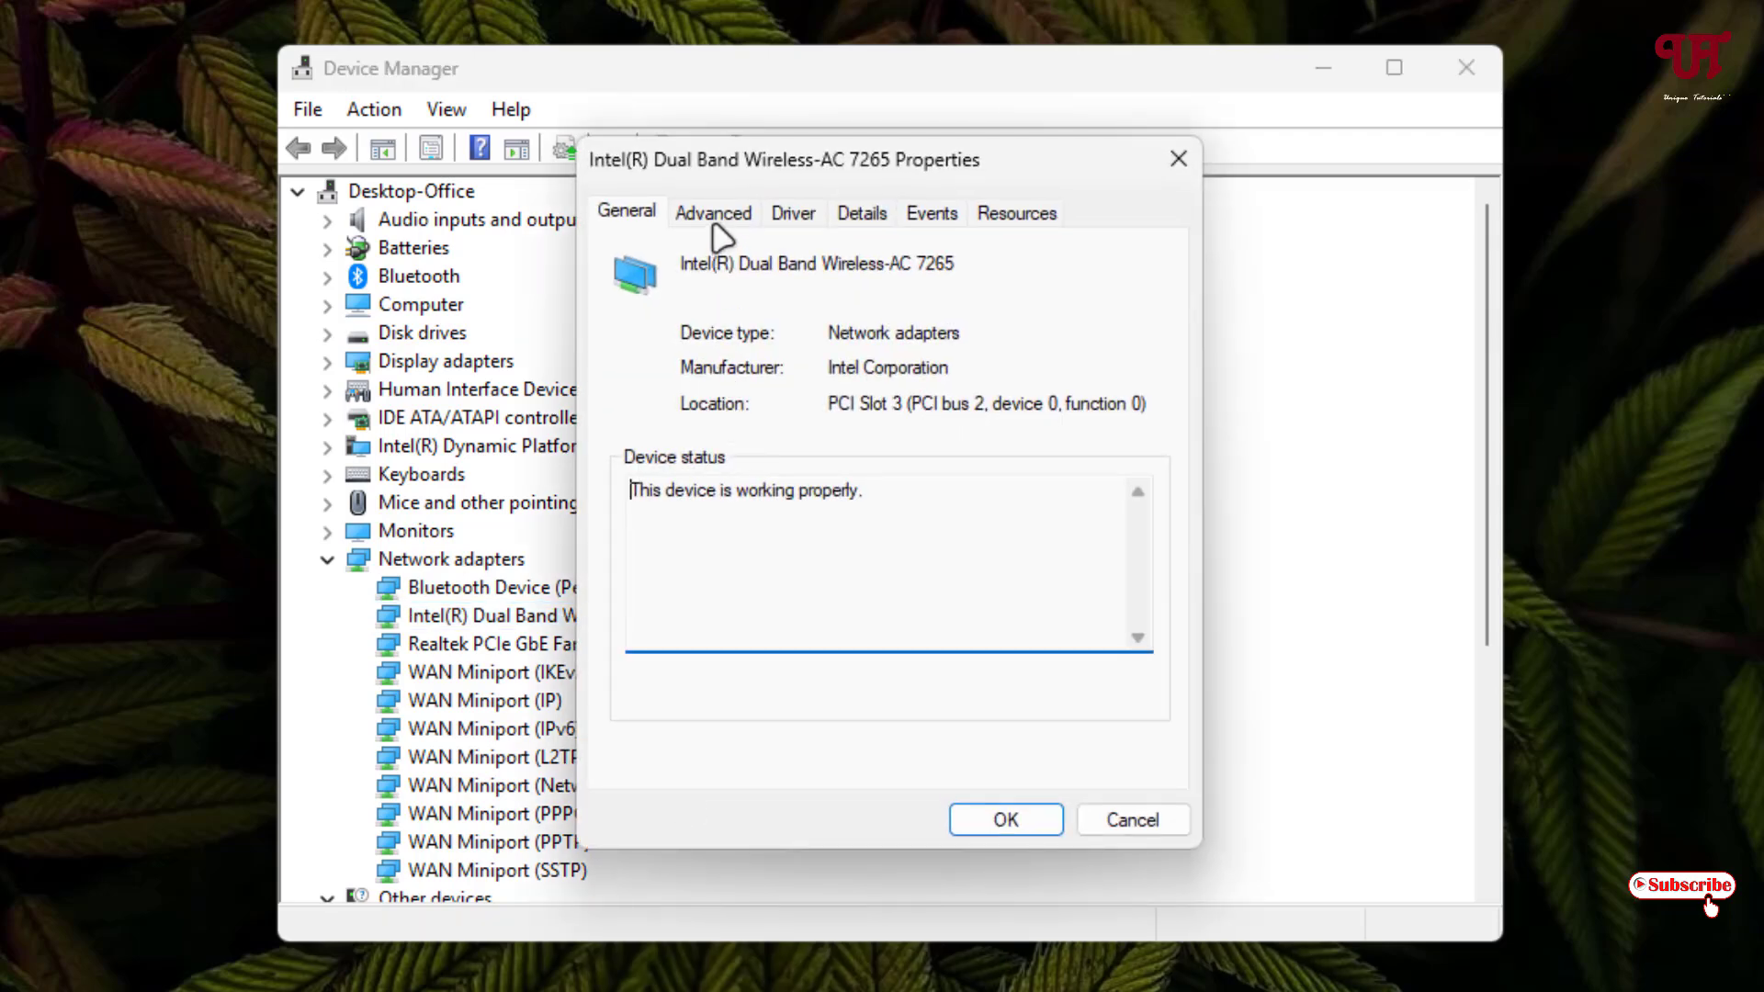
{"action": "left_click", "coordinate": [713, 214]}
{"action": "scroll", "coordinate": [896, 525], "scroll_direction": "down", "scroll_amount": 5}
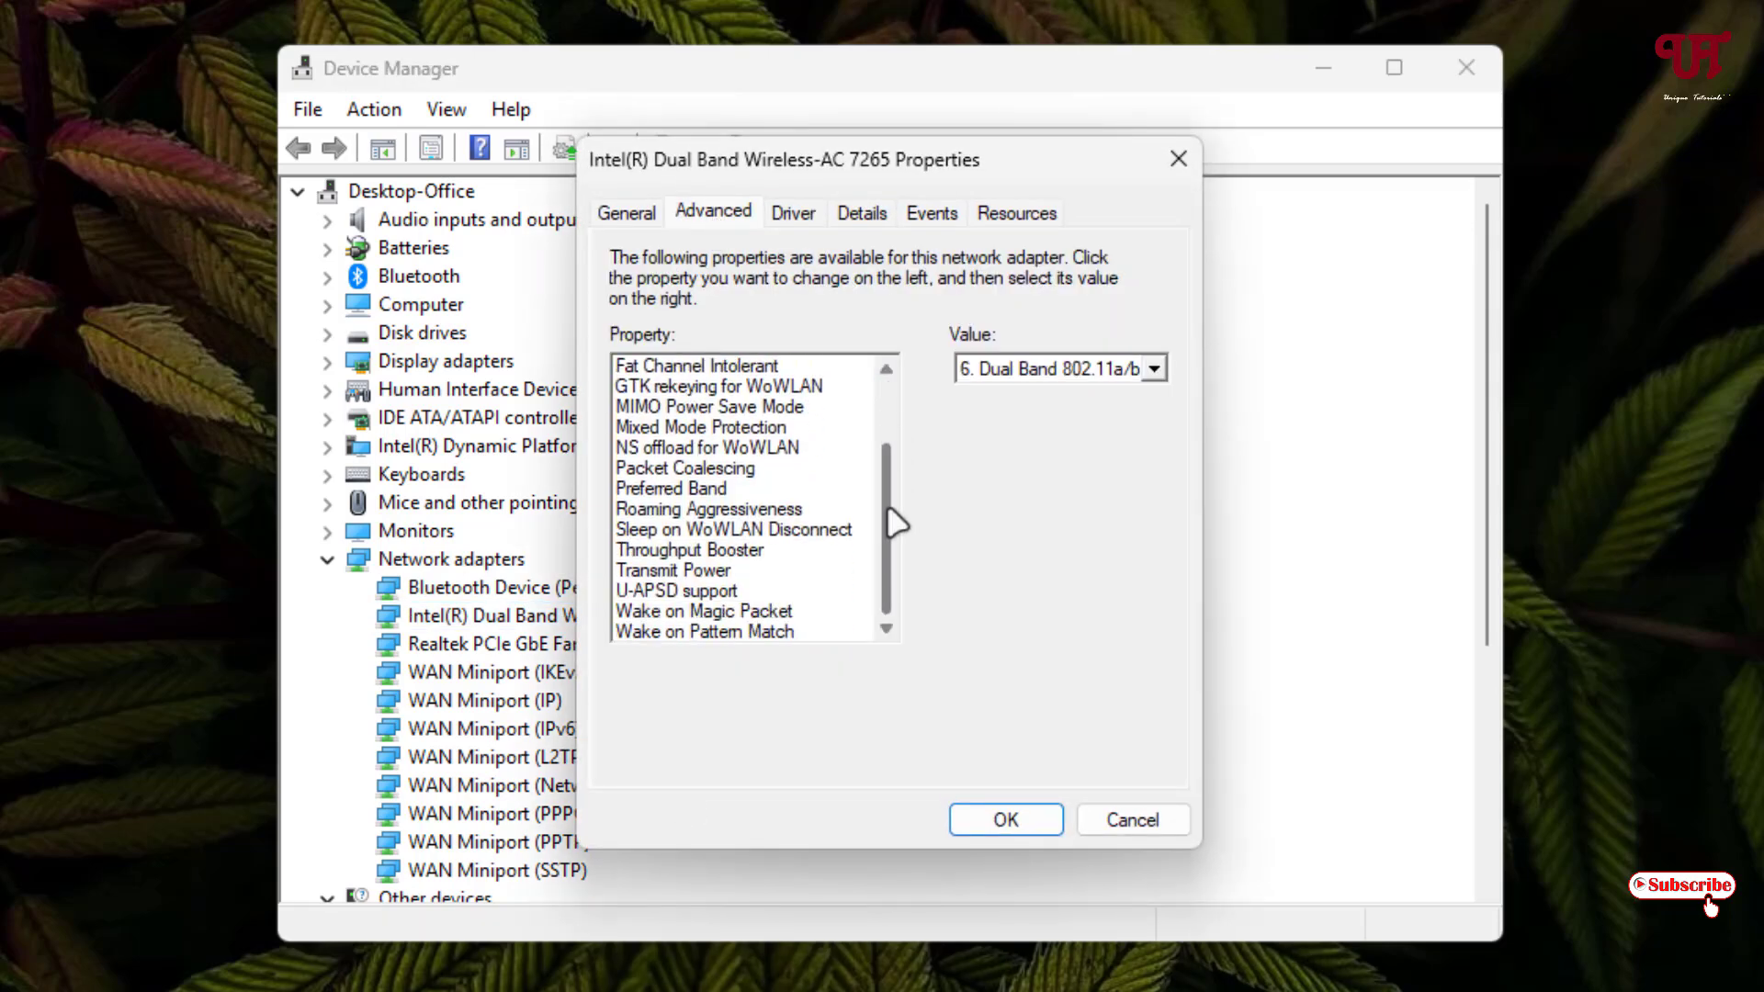
{"action": "left_click", "coordinate": [676, 490]}
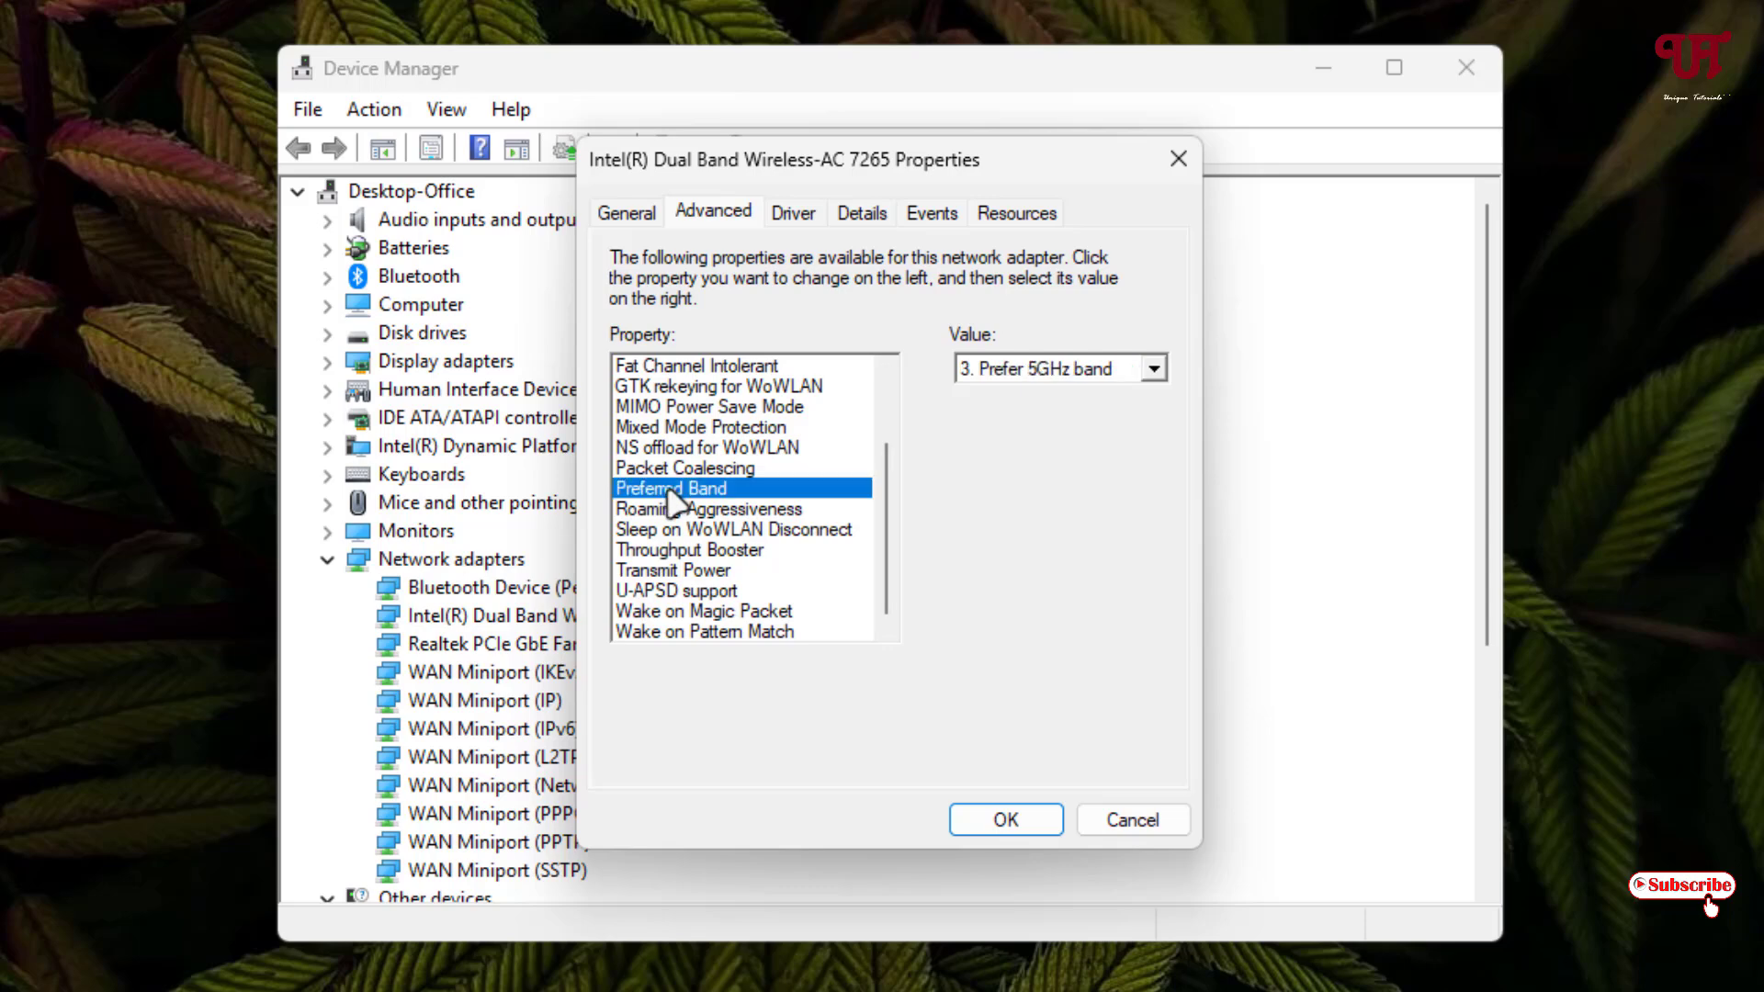
{"action": "left_click", "coordinate": [1154, 372]}
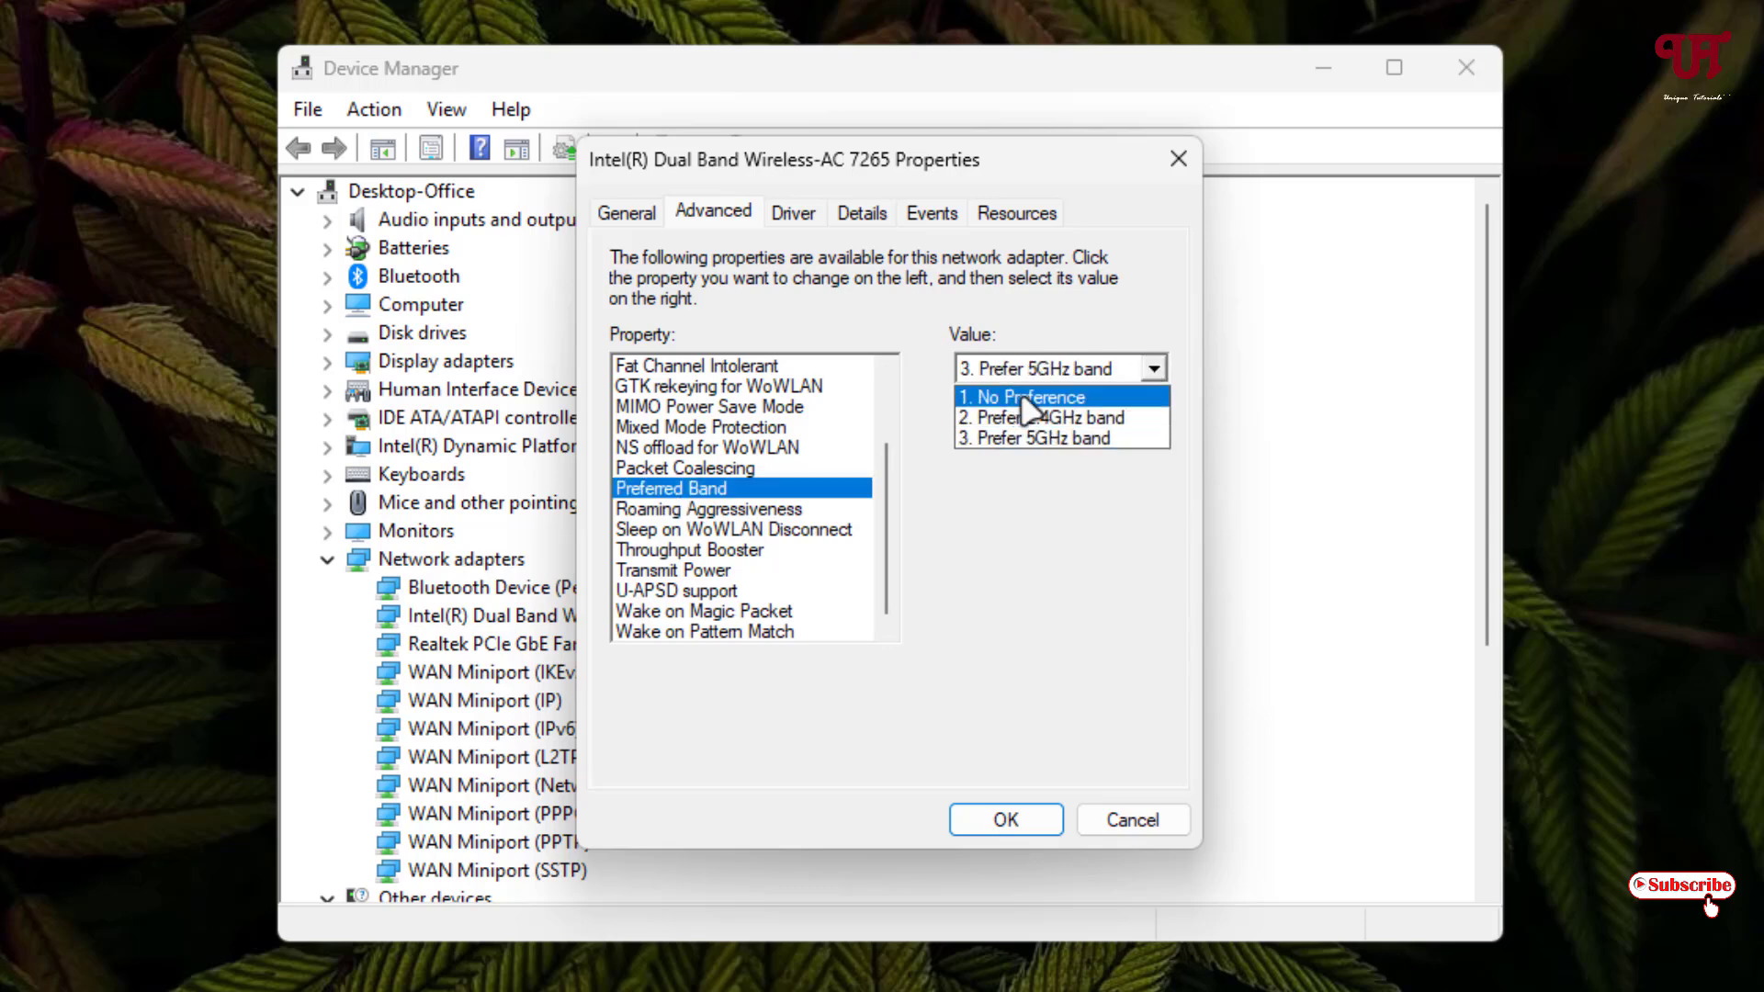
{"action": "left_click", "coordinate": [1027, 400]}
{"action": "left_click", "coordinate": [1005, 821]}
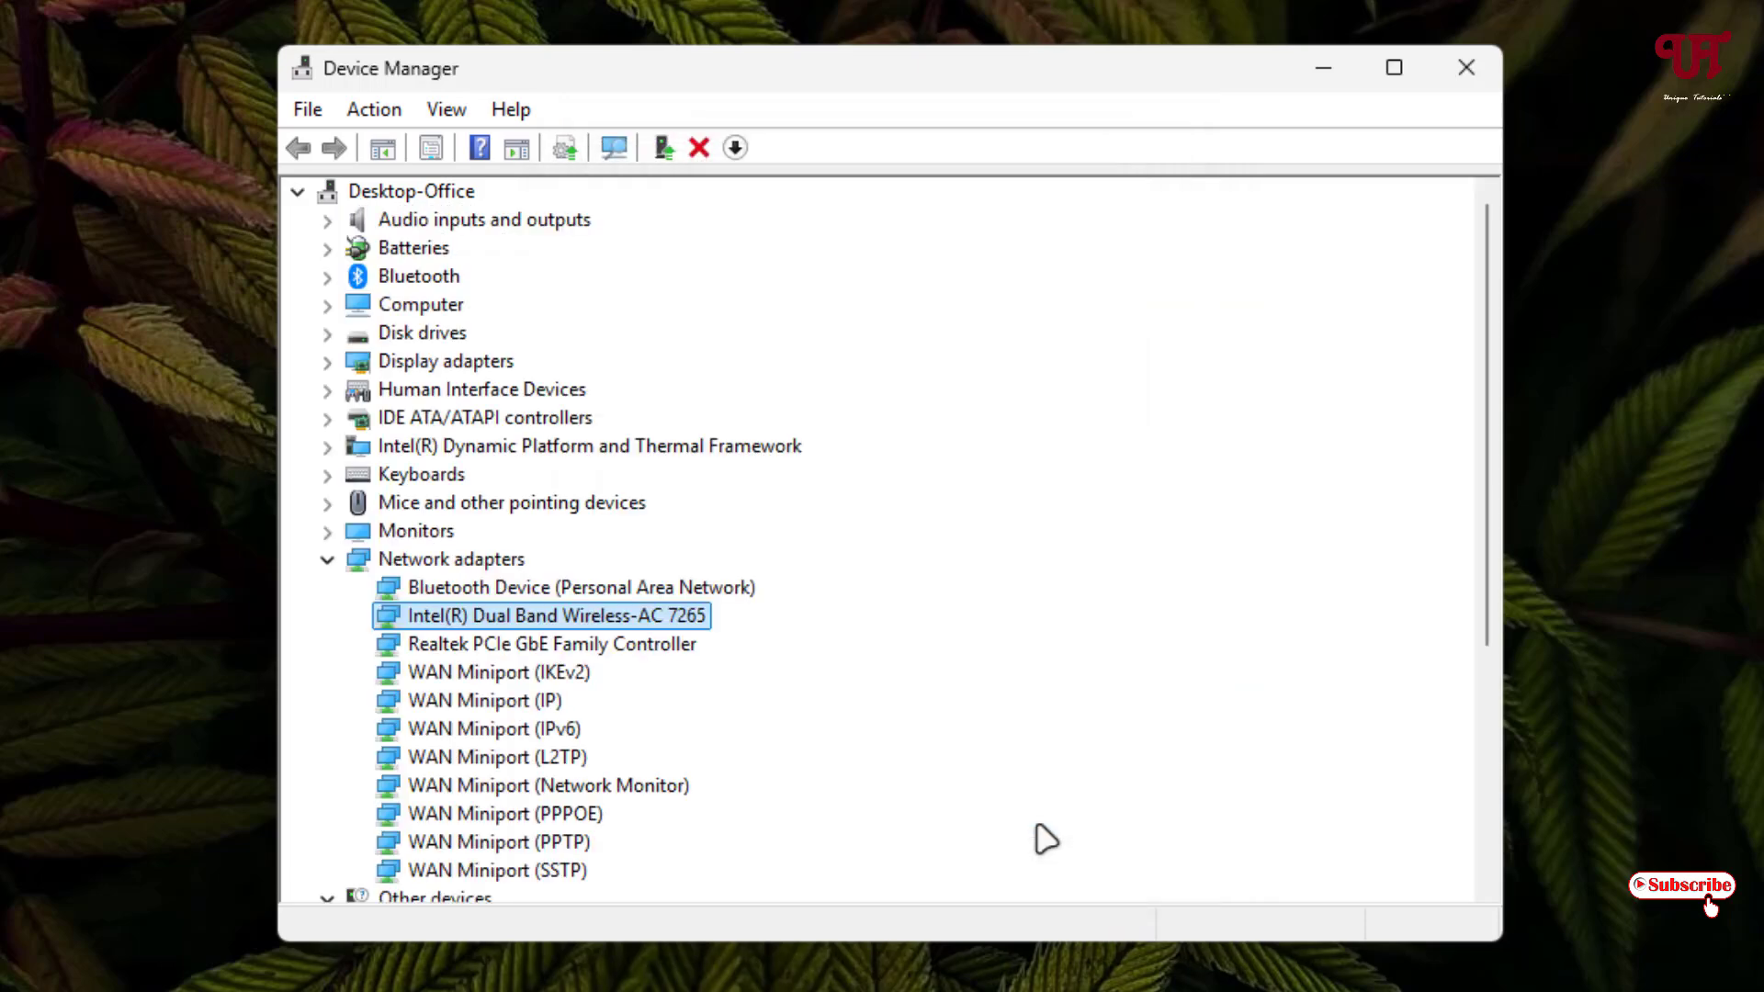
Close the Device Manager window.
{"action": "left_click", "coordinate": [1466, 68]}
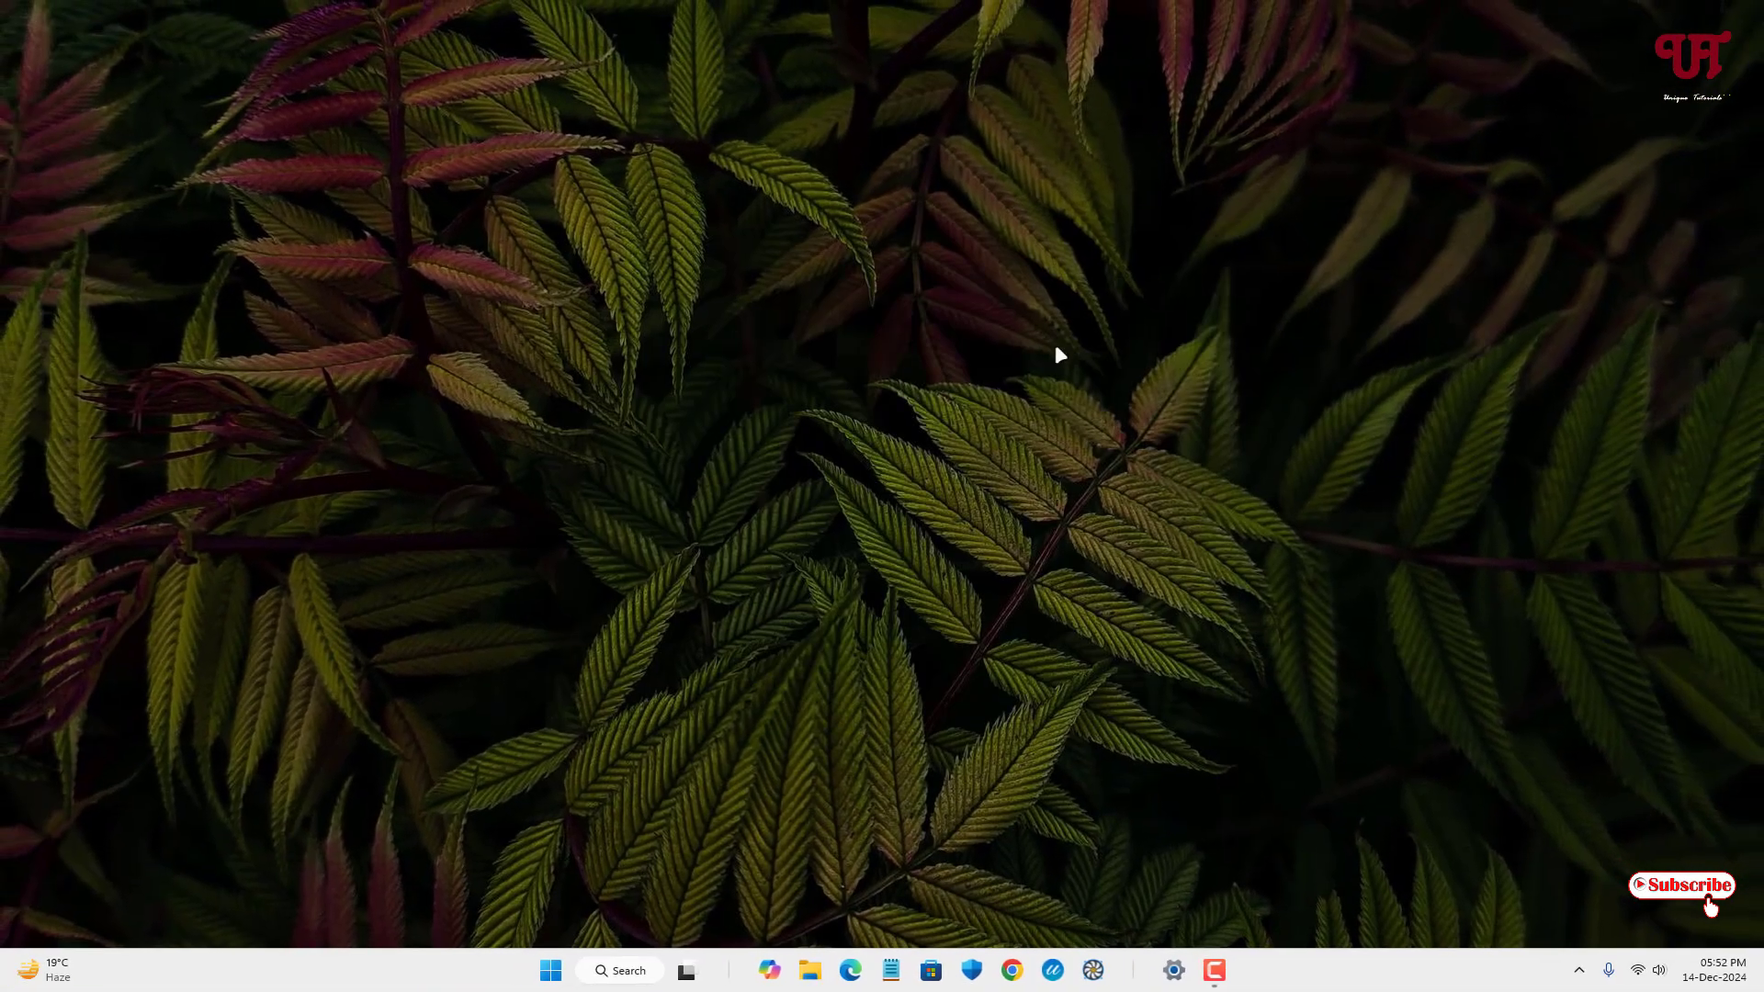